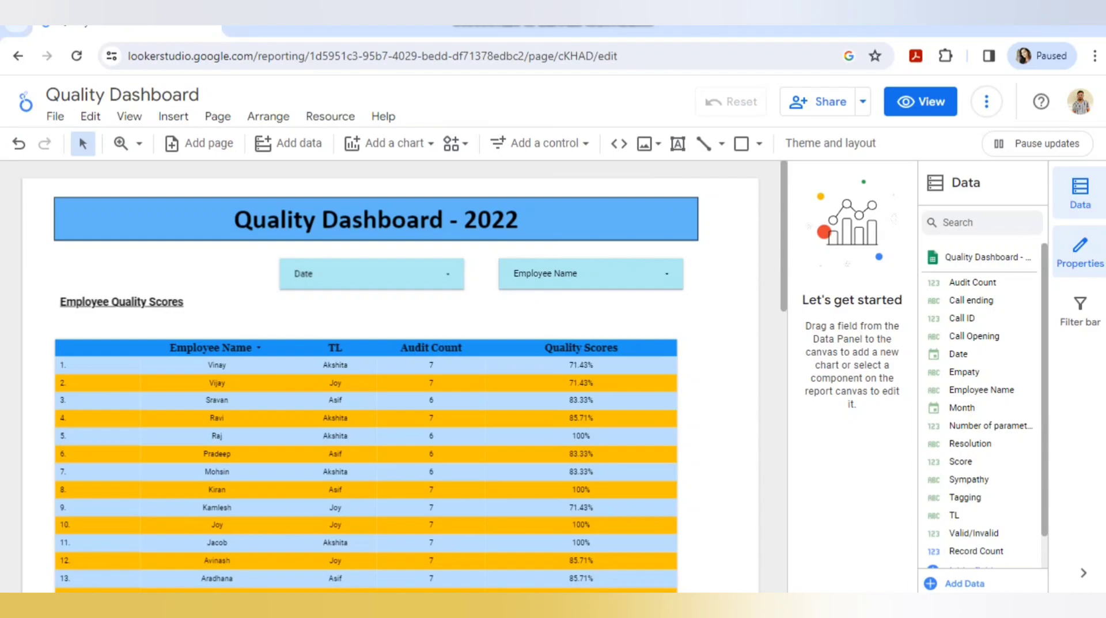
# Step: Change the year in the dashboard's title banner so it reads "Quality Dashboard - 2023"
pyautogui.click(376, 220)
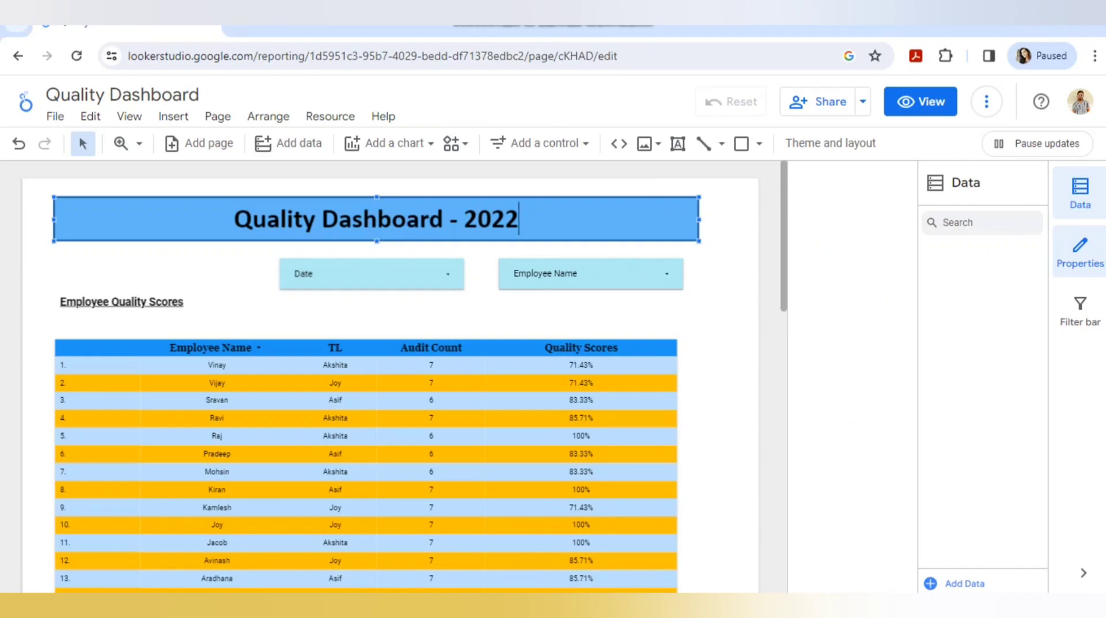
pyautogui.press('BackSpace')
pyautogui.write('3')
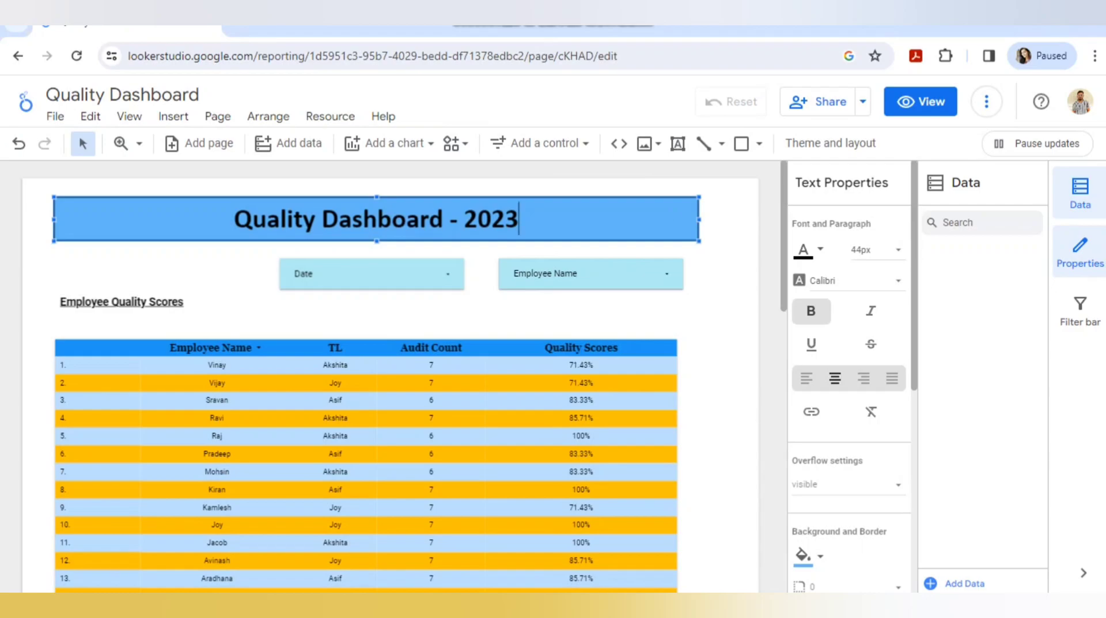
# Step: Preview the report in view mode, return to editing, and examine the employee quality scores table and bar chart
pyautogui.click(921, 101)
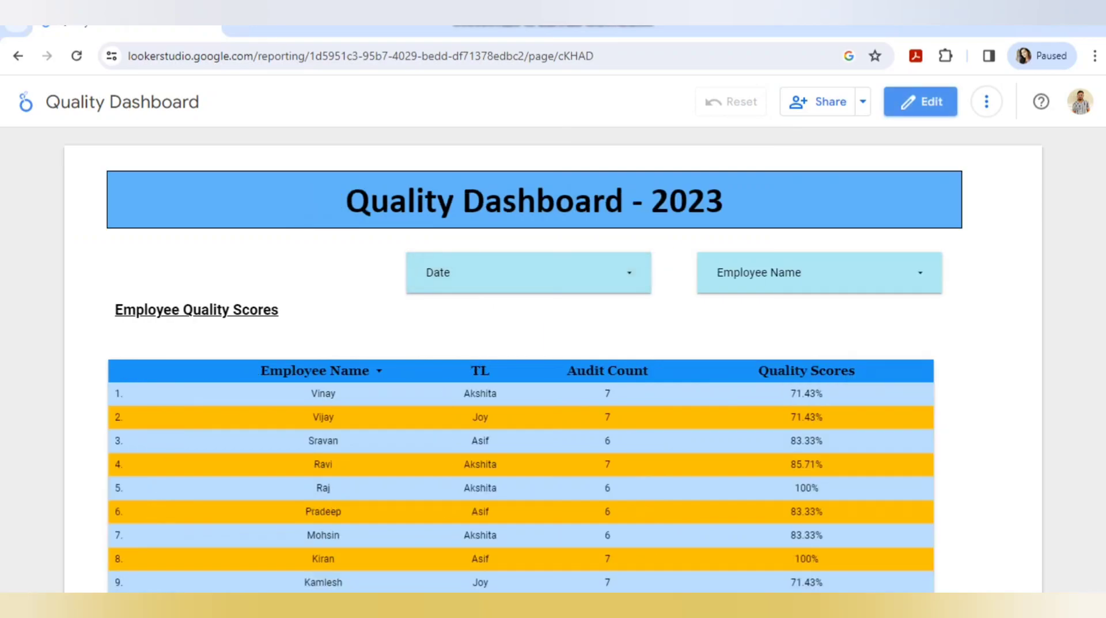
pyautogui.scroll(-10, 553, 369)
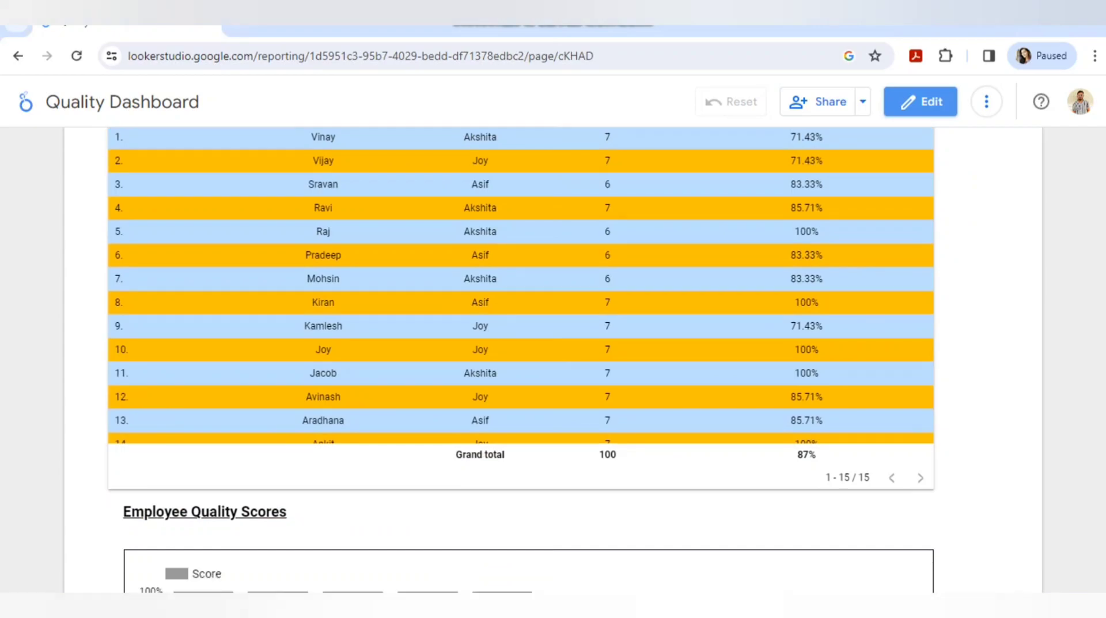
pyautogui.scroll(-3, 529, 276)
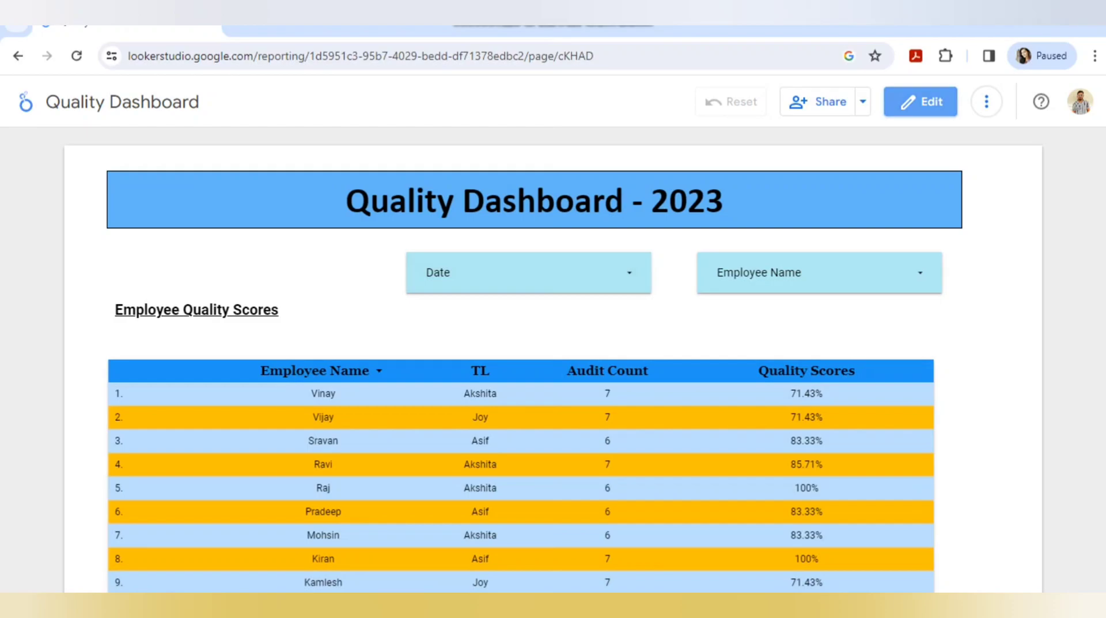
pyautogui.click(921, 102)
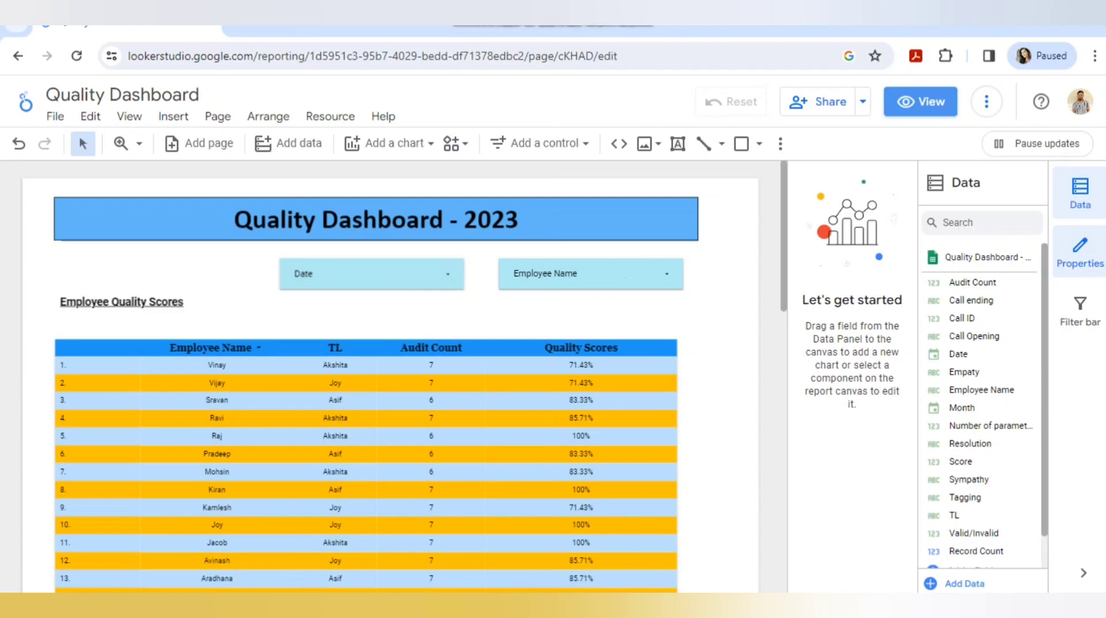
pyautogui.scroll(-15, 390, 374)
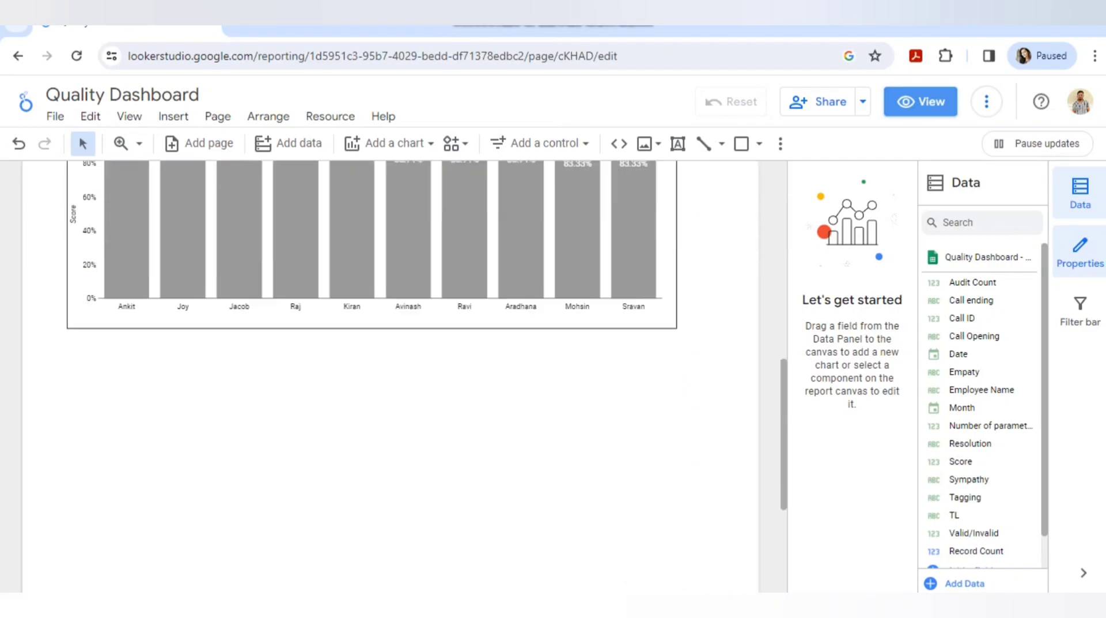
pyautogui.scroll(15, 390, 375)
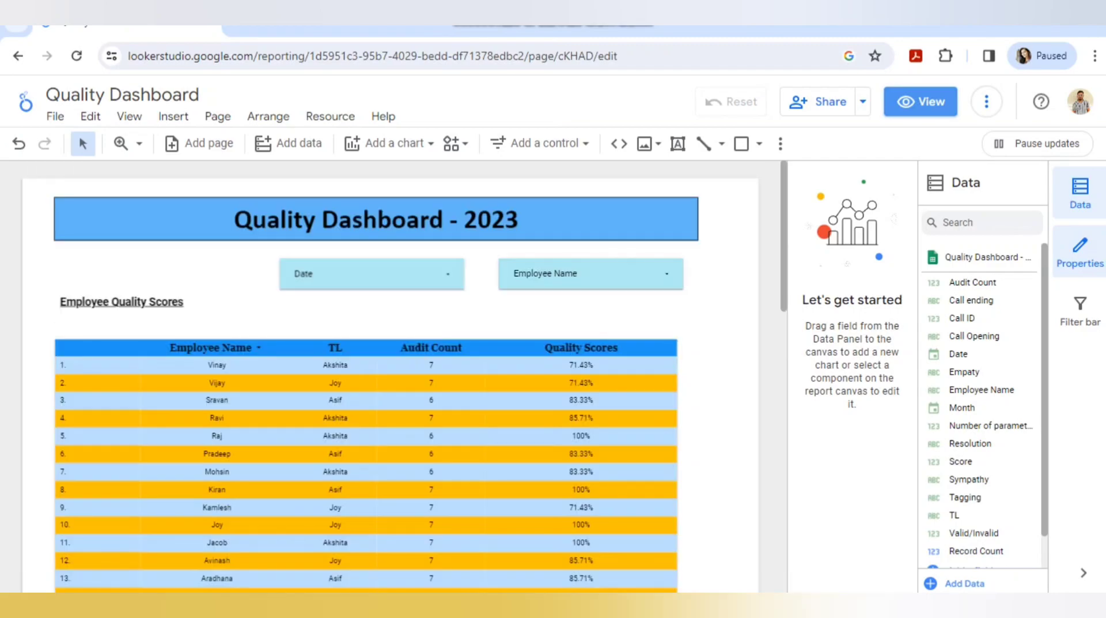
pyautogui.scroll(-3, 390, 374)
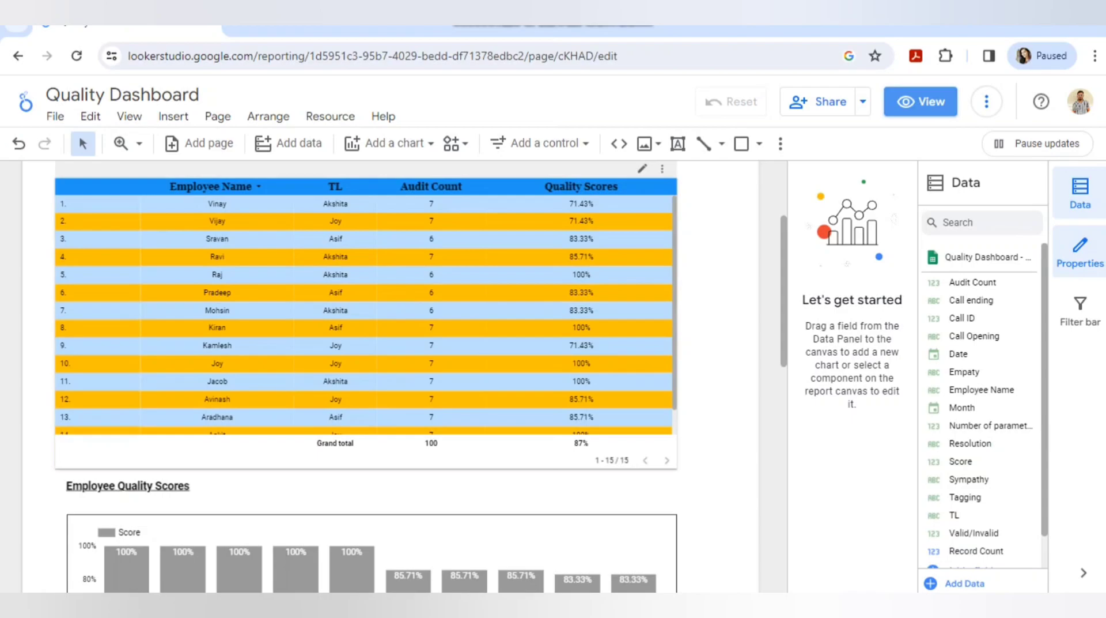
pyautogui.scroll(-1, 366, 314)
pyautogui.scroll(1, 367, 314)
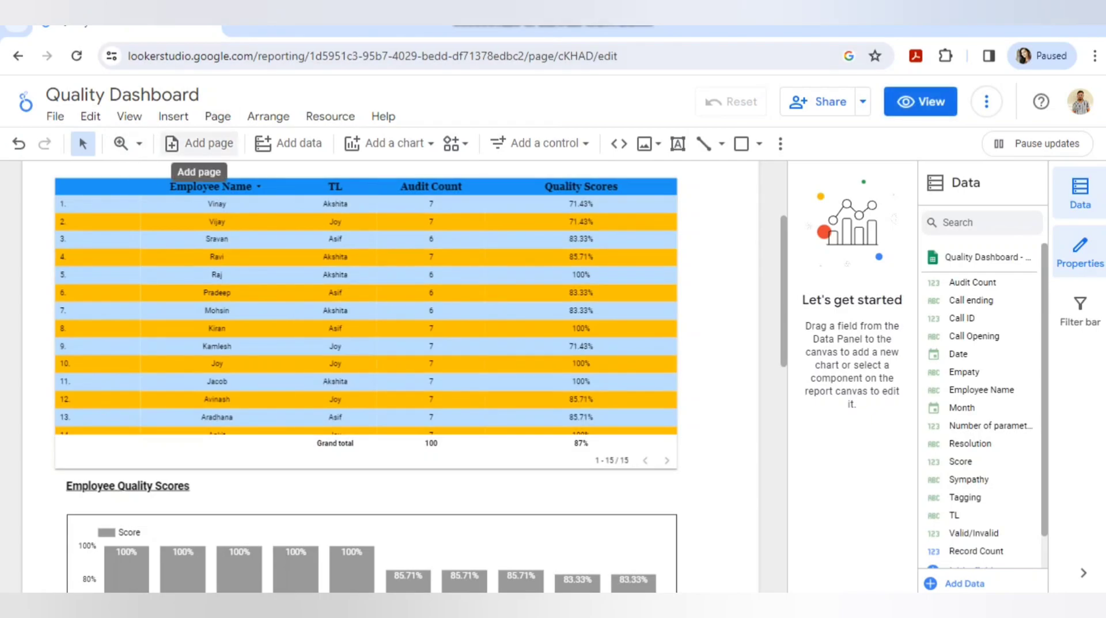
# Step: Add a second page to the report and rename the first page as "Home"
pyautogui.click(202, 143)
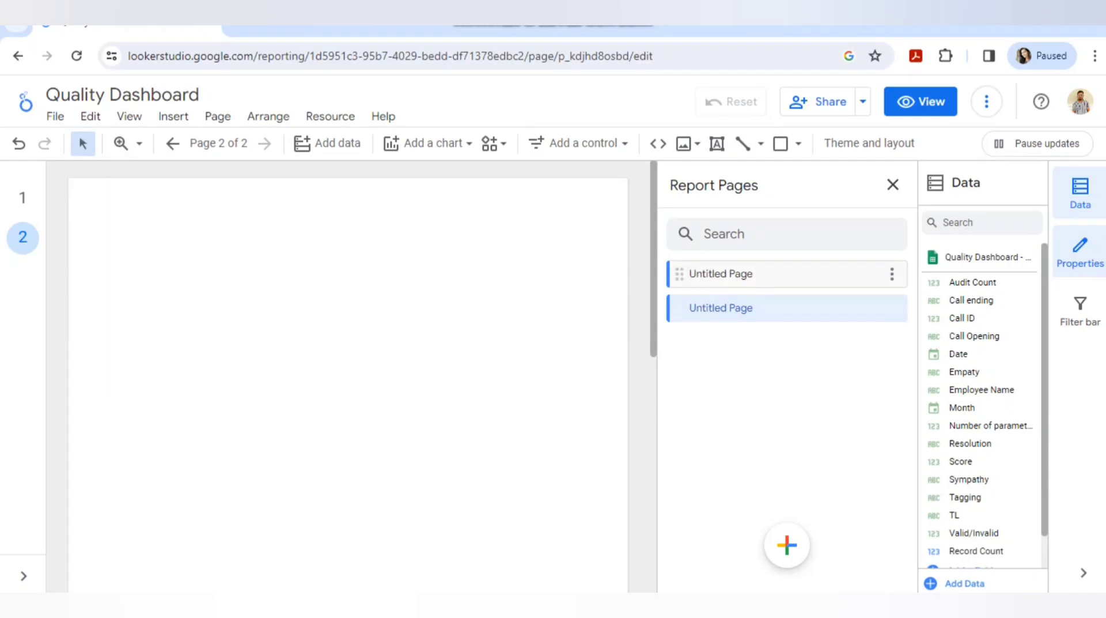
pyautogui.click(892, 274)
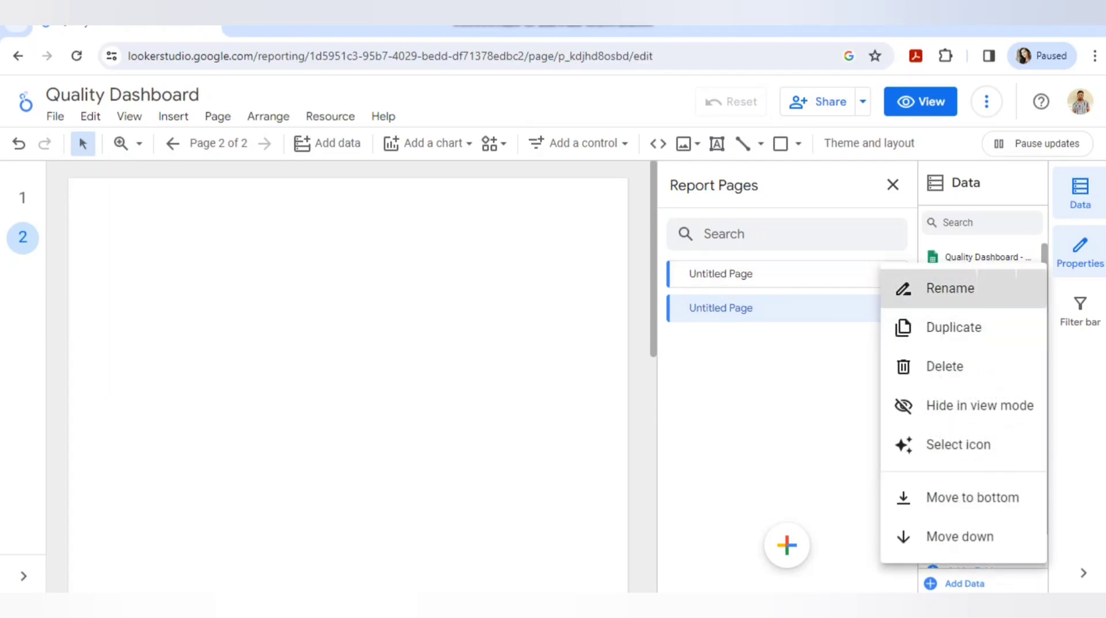
pyautogui.click(950, 289)
pyautogui.hotkey('ctrl', 'a')
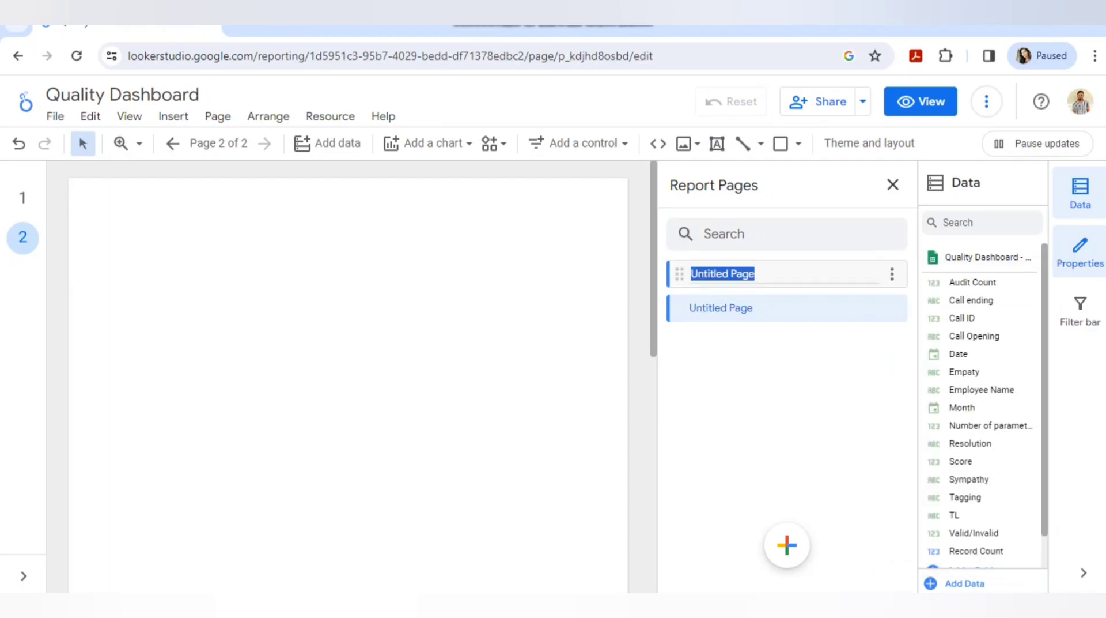
pyautogui.write('Home')
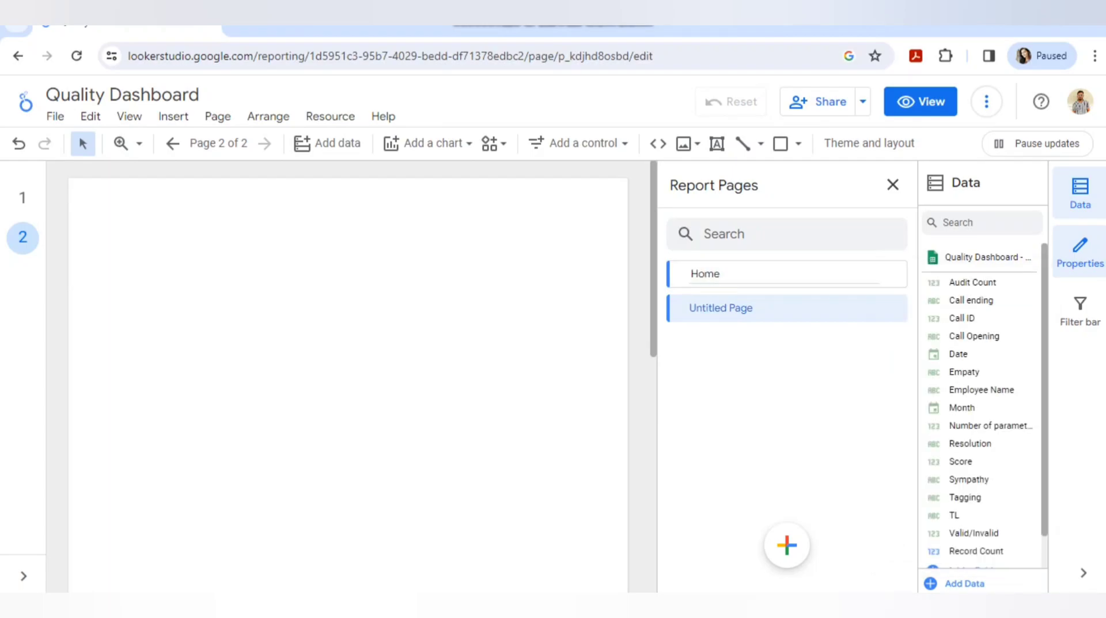
pyautogui.press('Return')
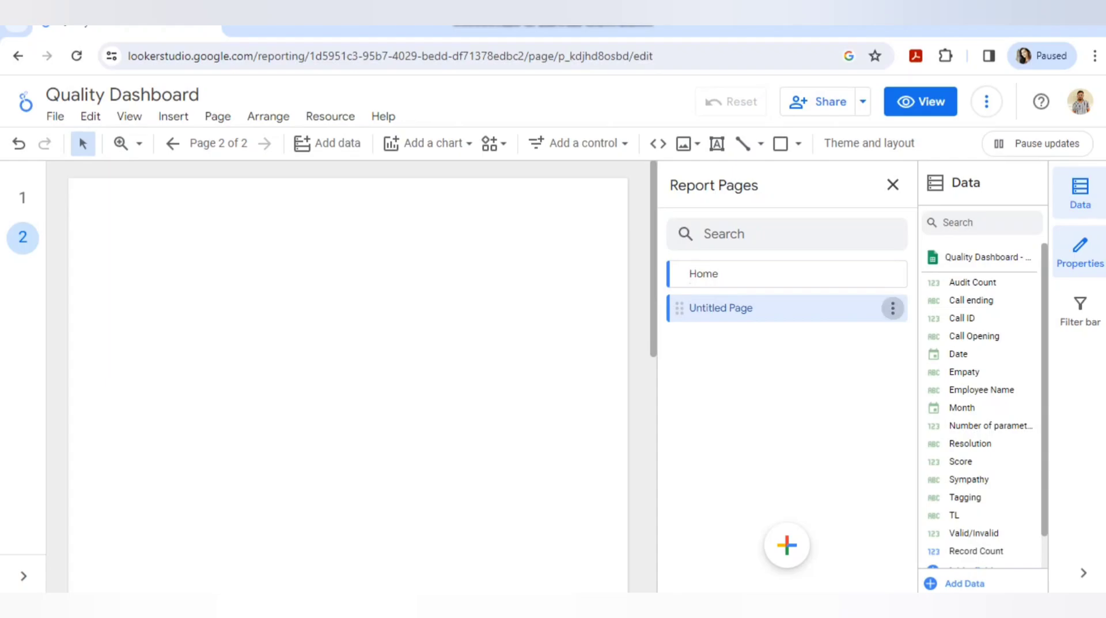
# Step: Rename the second page as "Team Lead Wise Scores" and close the report pages list
pyautogui.click(892, 308)
pyautogui.click(951, 322)
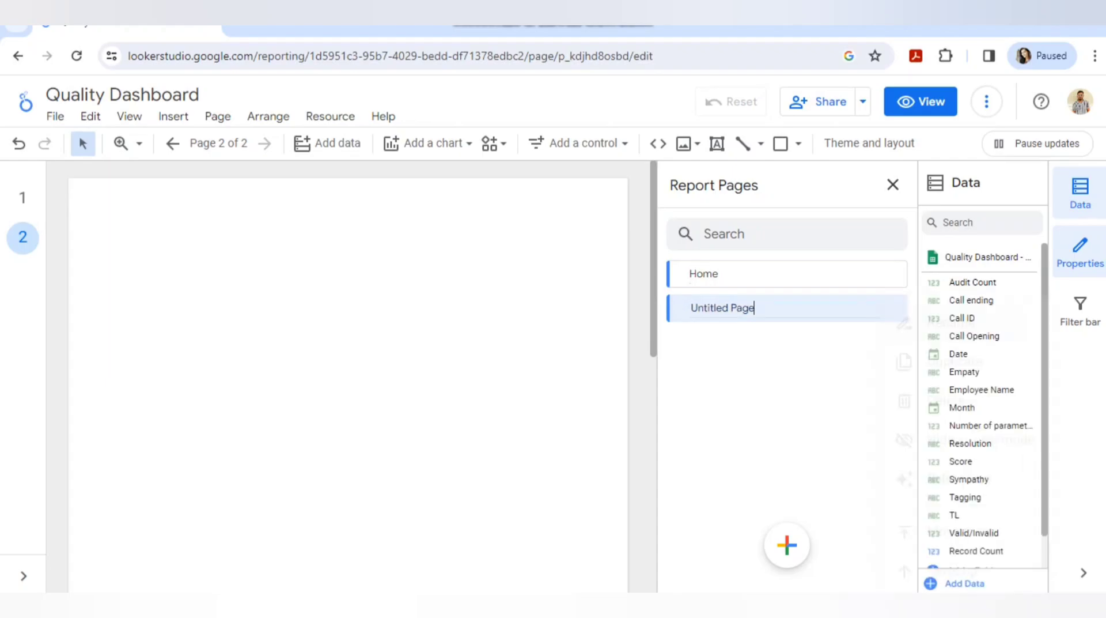
pyautogui.hotkey('ctrl', 'a')
pyautogui.write('Team')
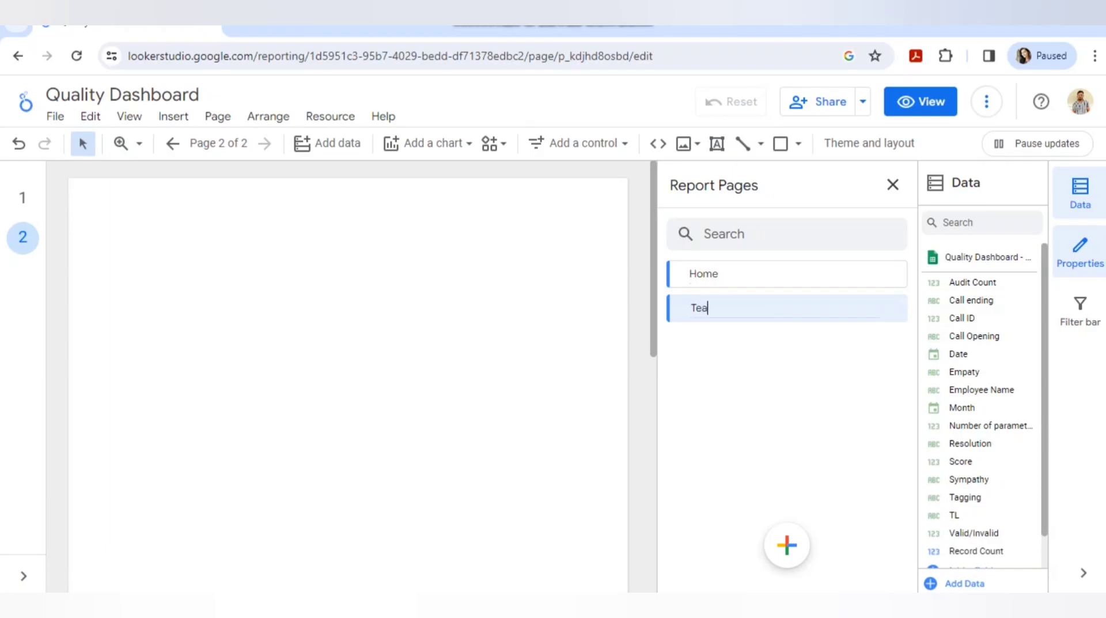
pyautogui.press('BackSpace')
pyautogui.write('m Lead Ws')
pyautogui.press('BackSpace')
pyautogui.write('ise Scores')
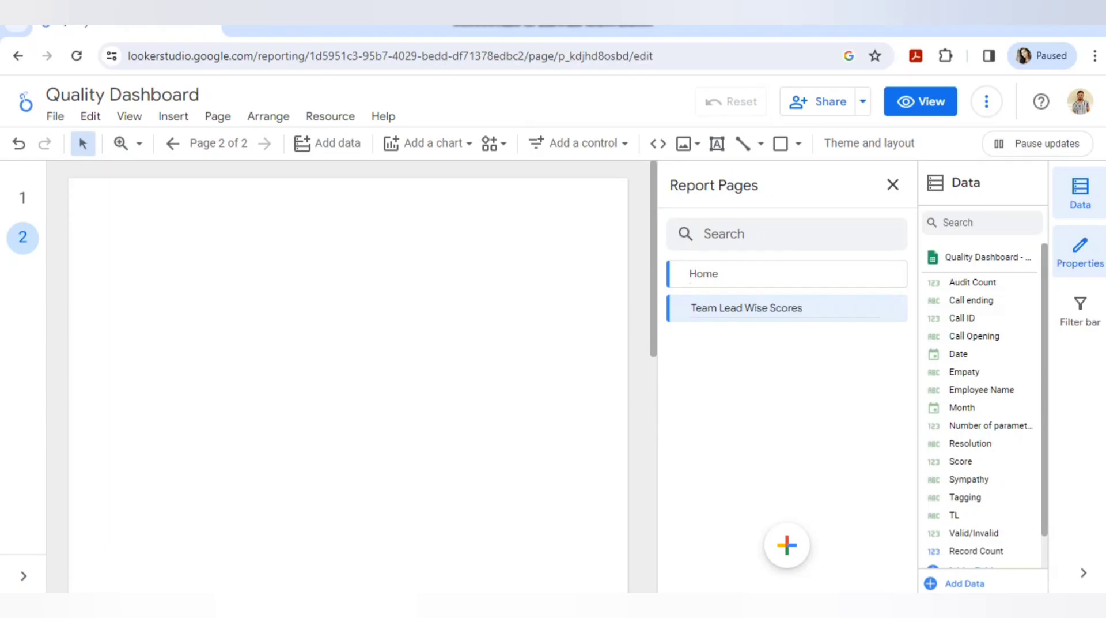
pyautogui.press('Return')
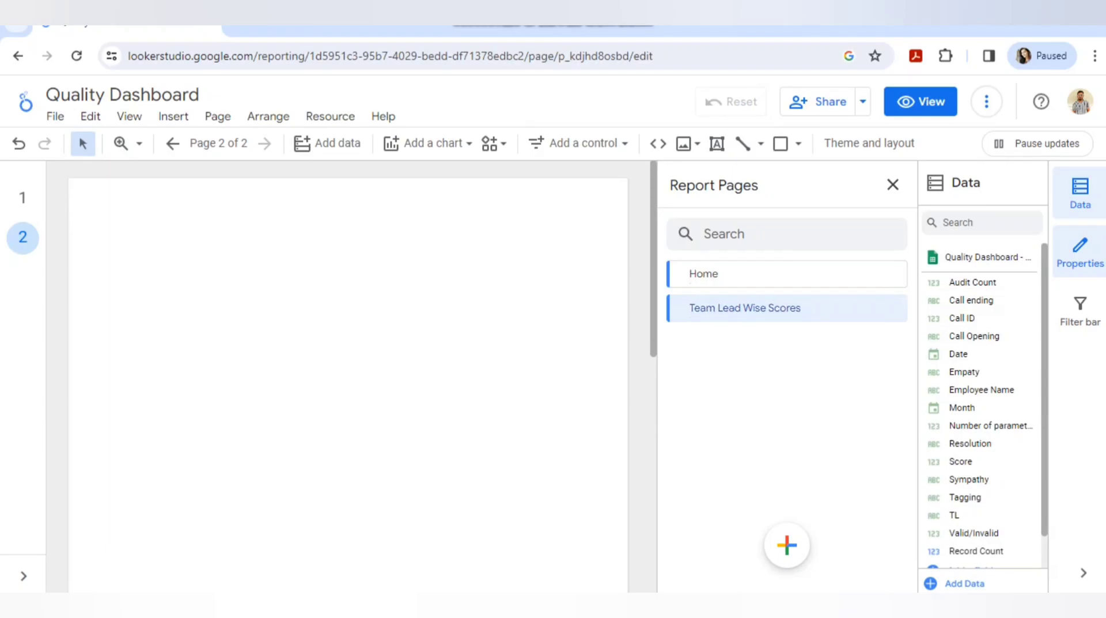
pyautogui.click(893, 184)
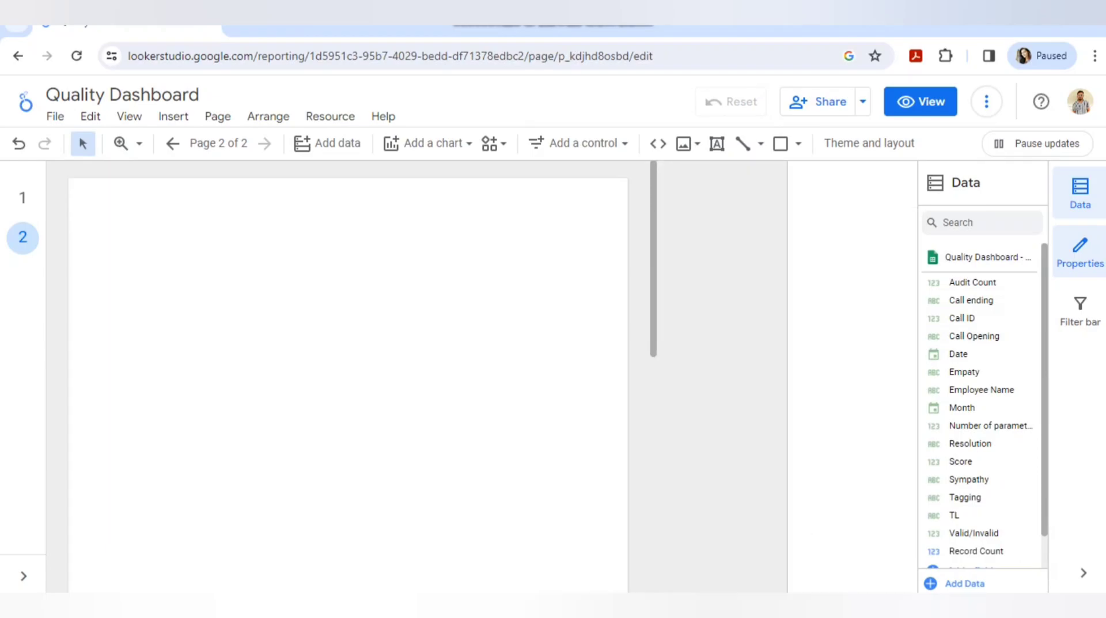
# Step: Preview the Home and Team Lead Wise Scores pages in view mode, then return to editing the report
pyautogui.click(921, 102)
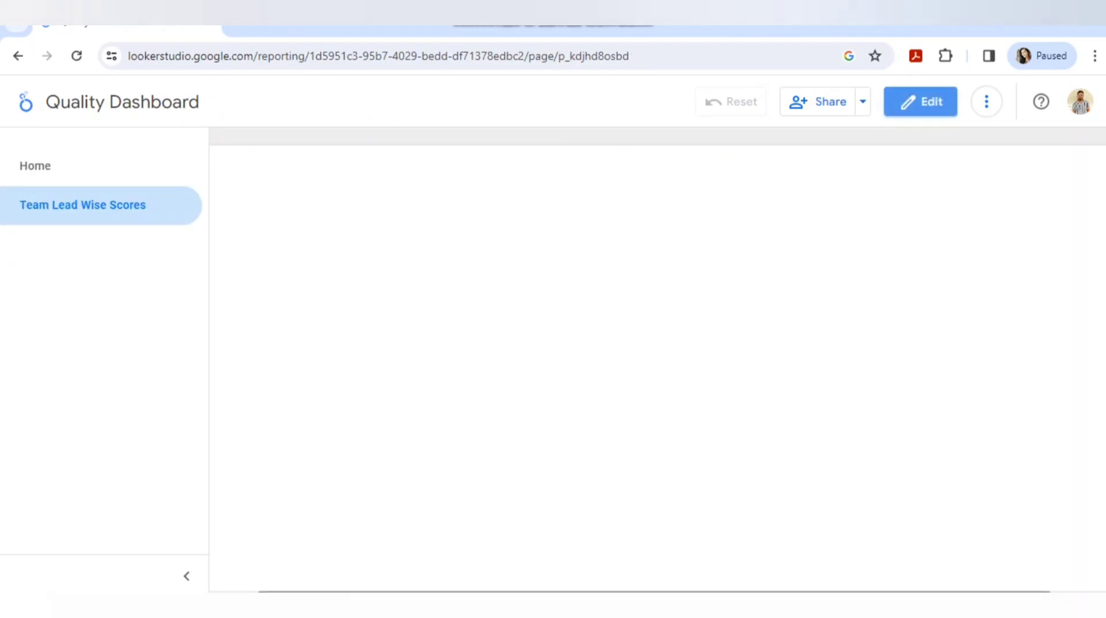
pyautogui.click(128, 166)
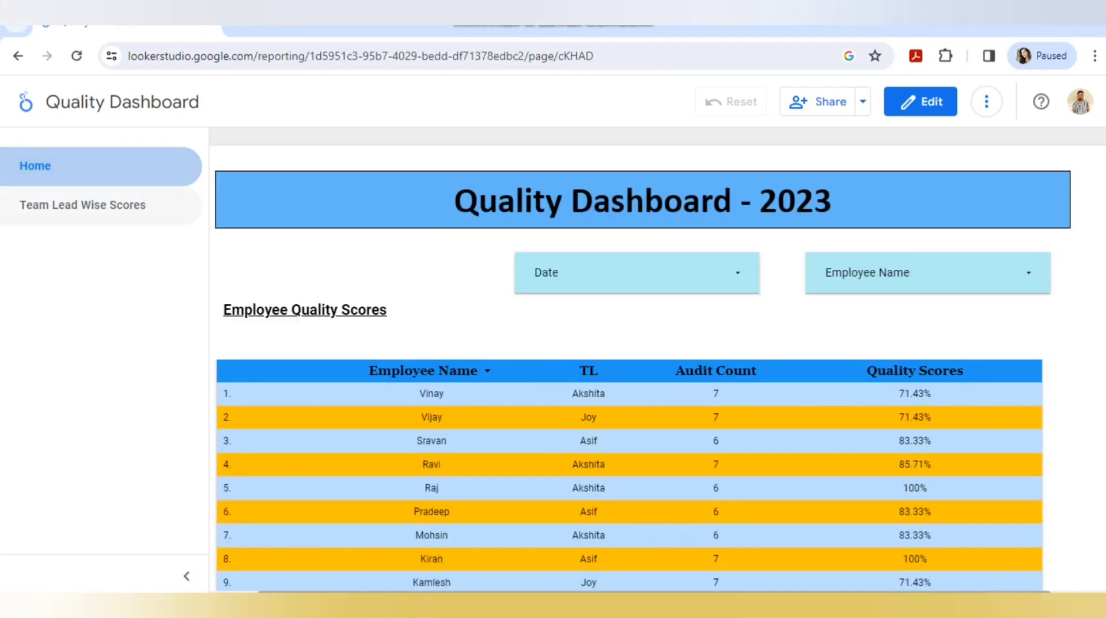
pyautogui.click(117, 205)
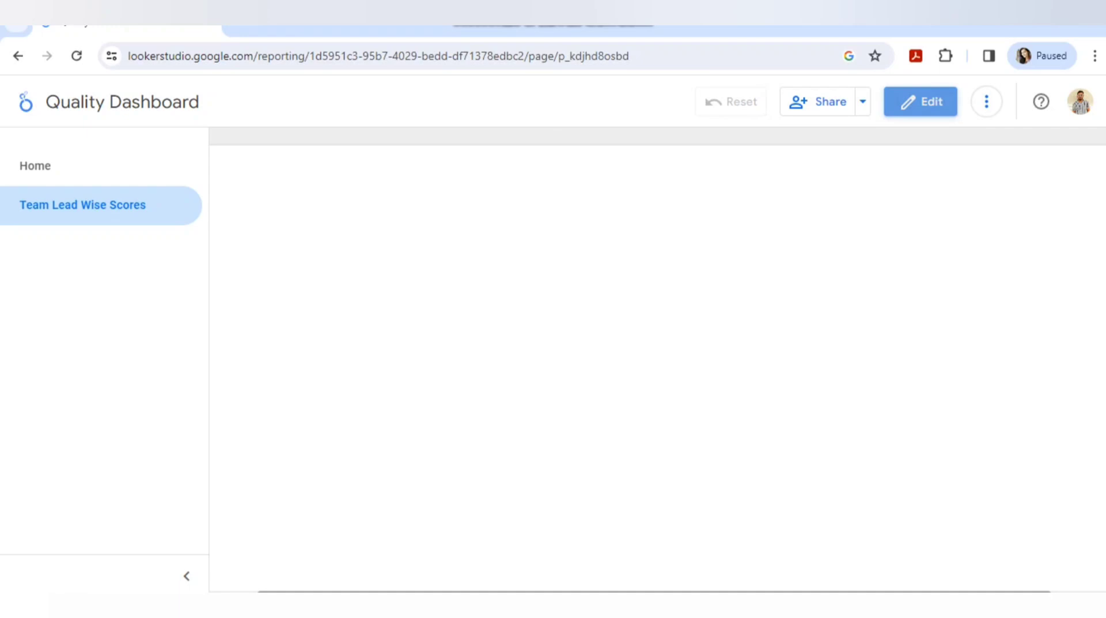
pyautogui.click(921, 102)
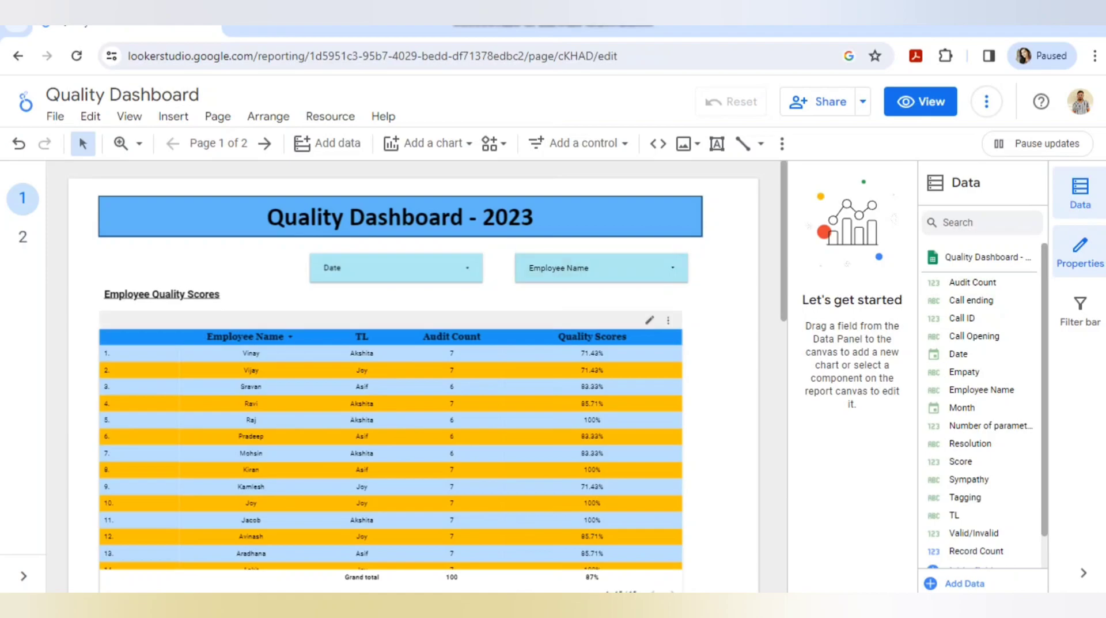
# Step: Copy the employee scores table from the first page to the second page and remove the copy's Employee Name dimension
pyautogui.click(398, 437)
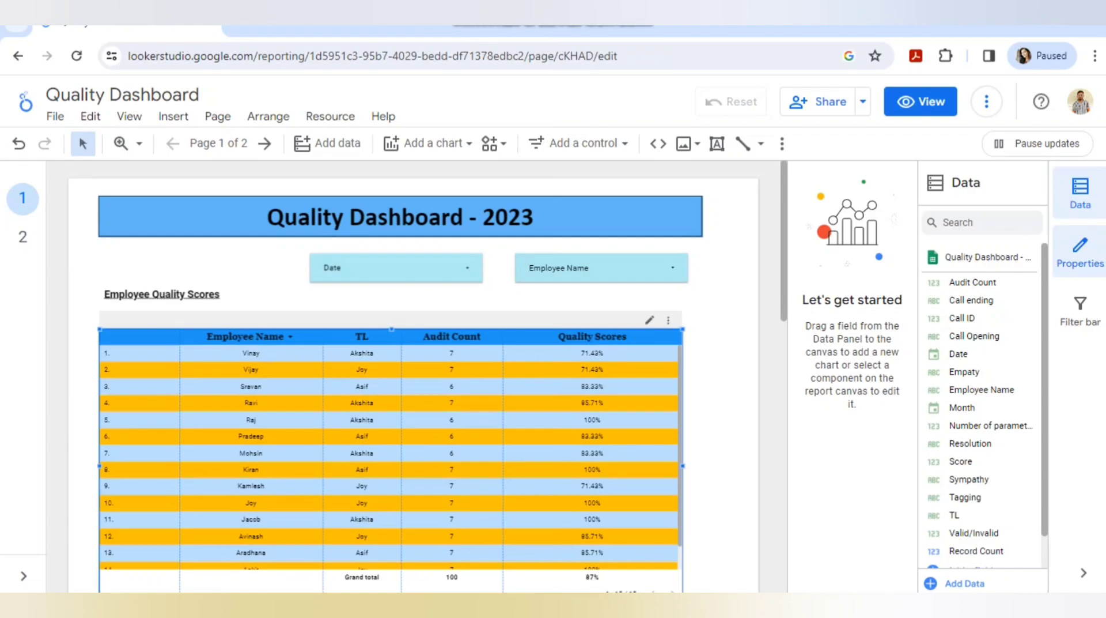
pyautogui.click(23, 237)
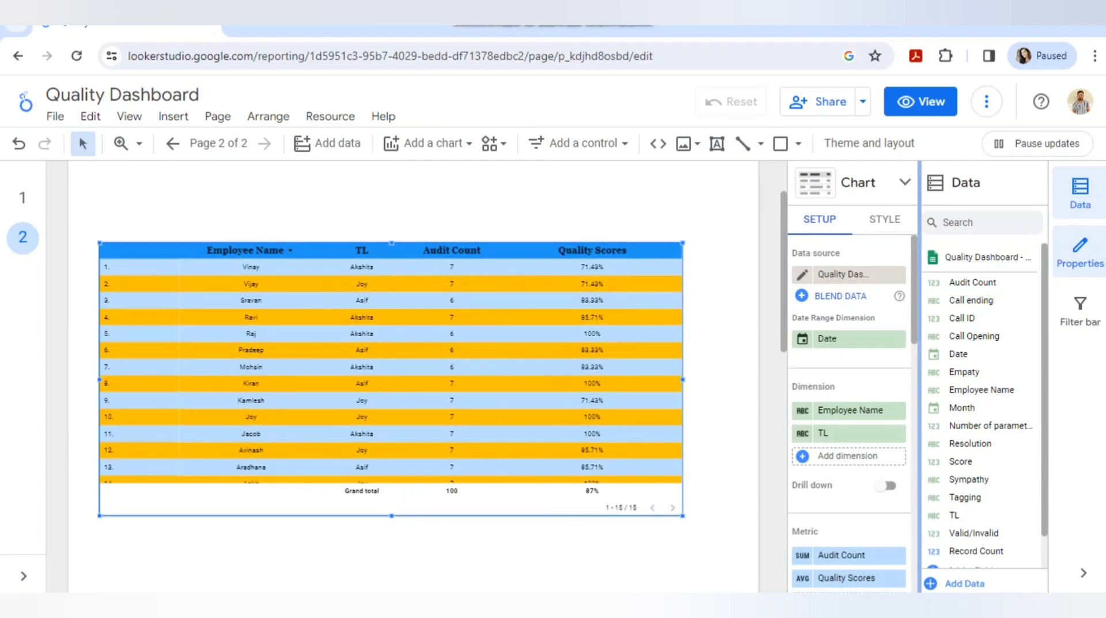
pyautogui.scroll(-3, 850, 413)
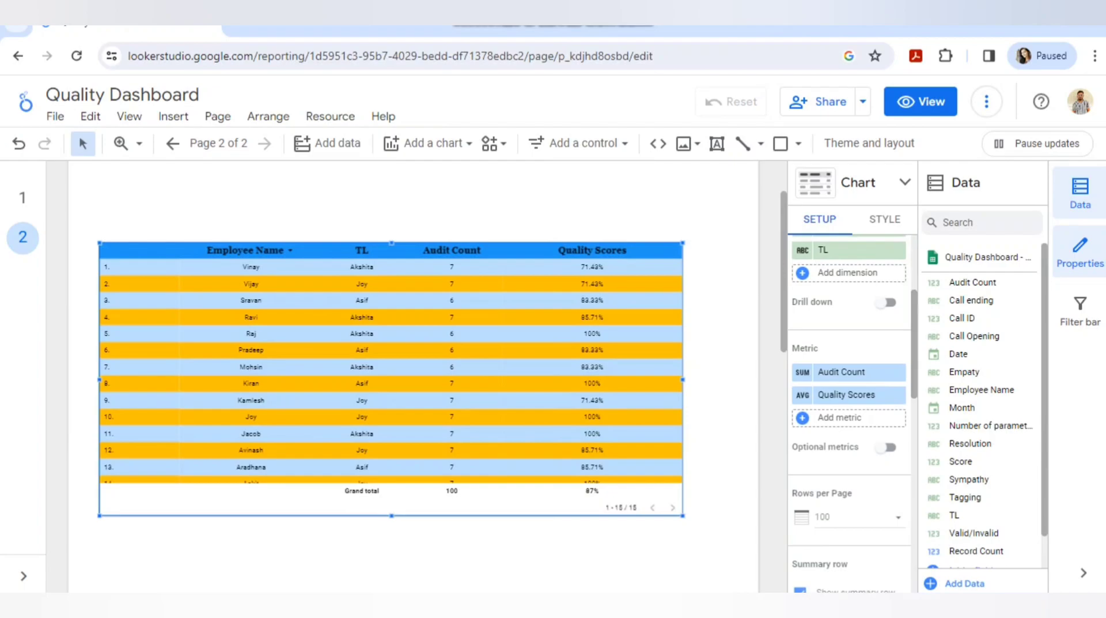
pyautogui.scroll(2, 850, 375)
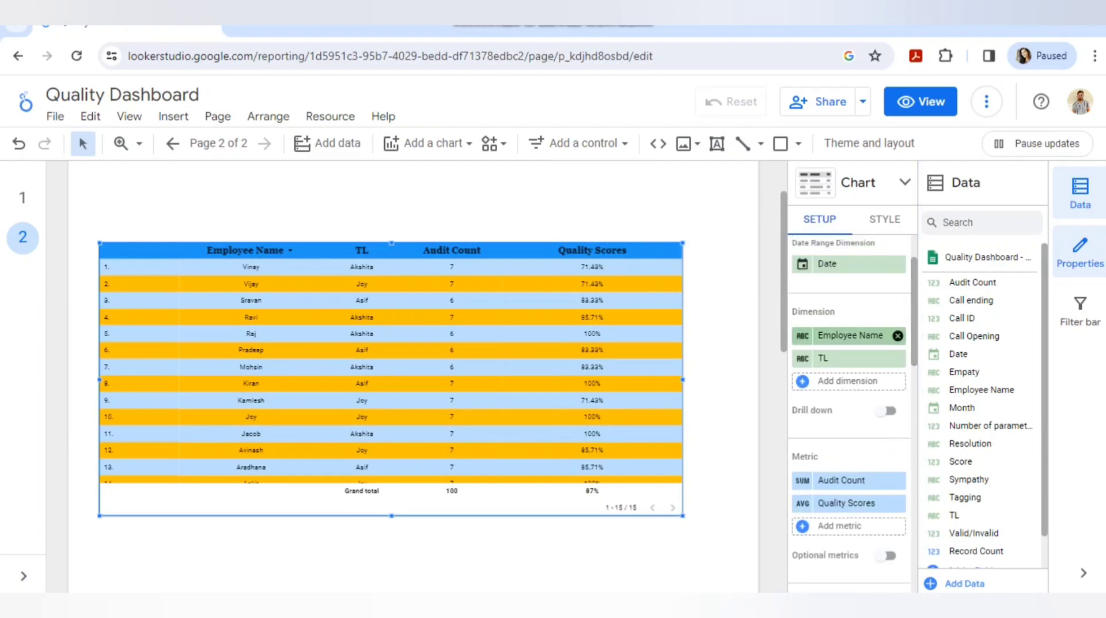
pyautogui.click(898, 336)
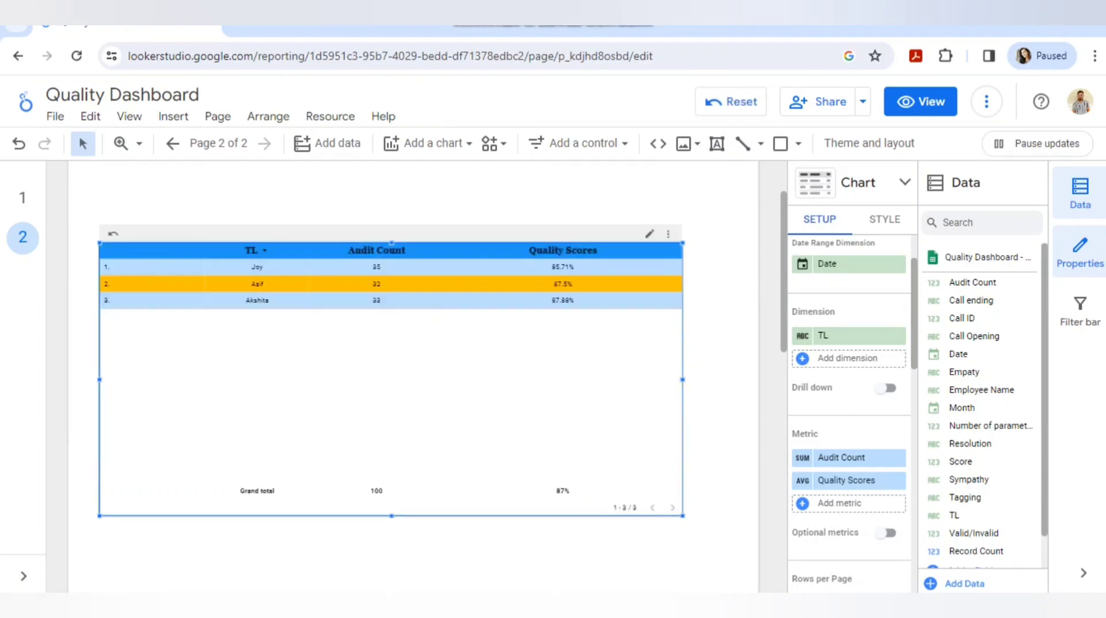
pyautogui.click(403, 552)
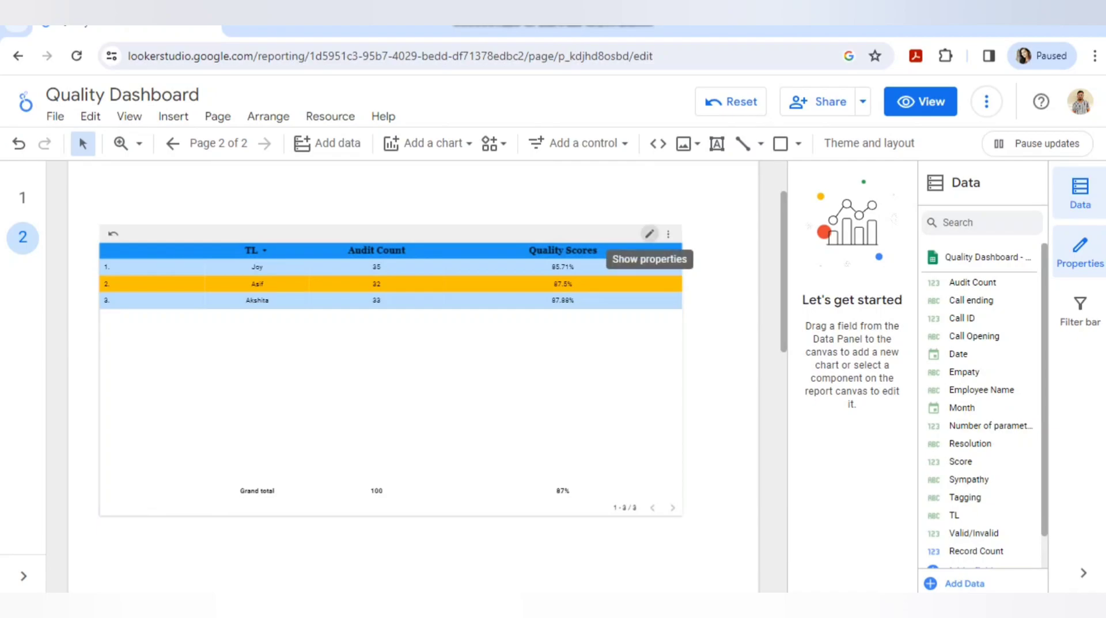
# Step: Set both the odd and even row colors of the team lead scores table to light gray
pyautogui.click(649, 234)
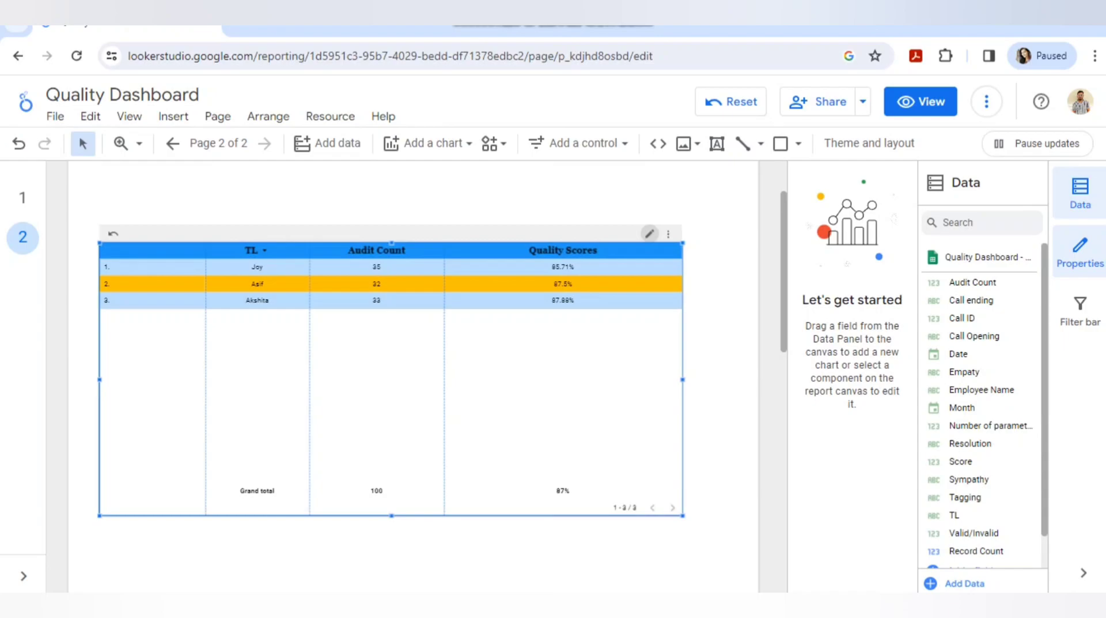
pyautogui.click(649, 233)
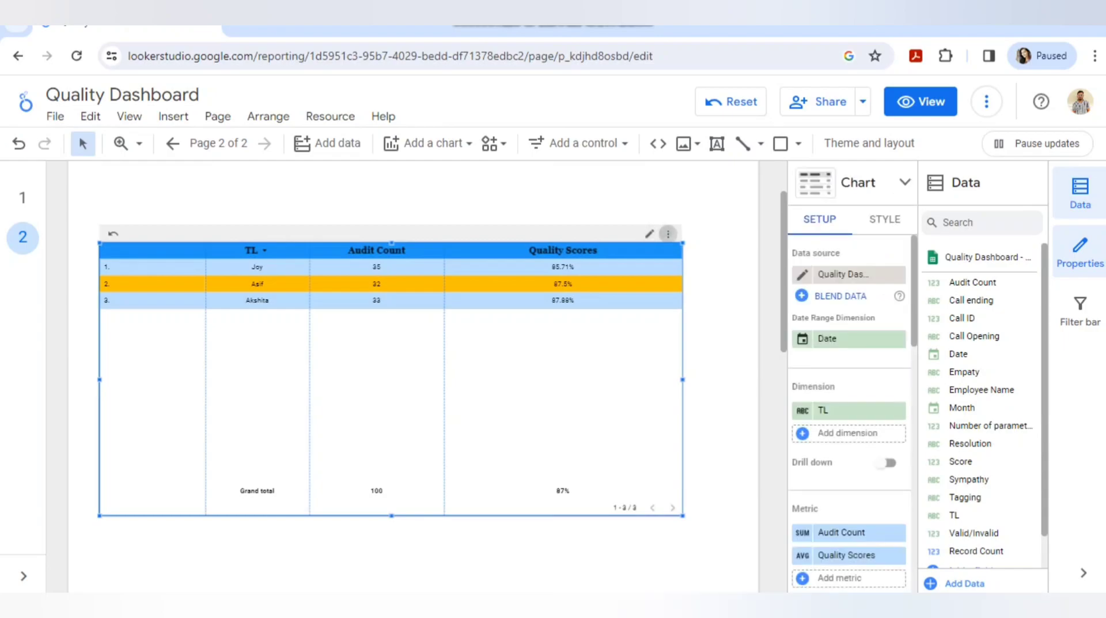
pyautogui.click(668, 234)
pyautogui.press('Escape')
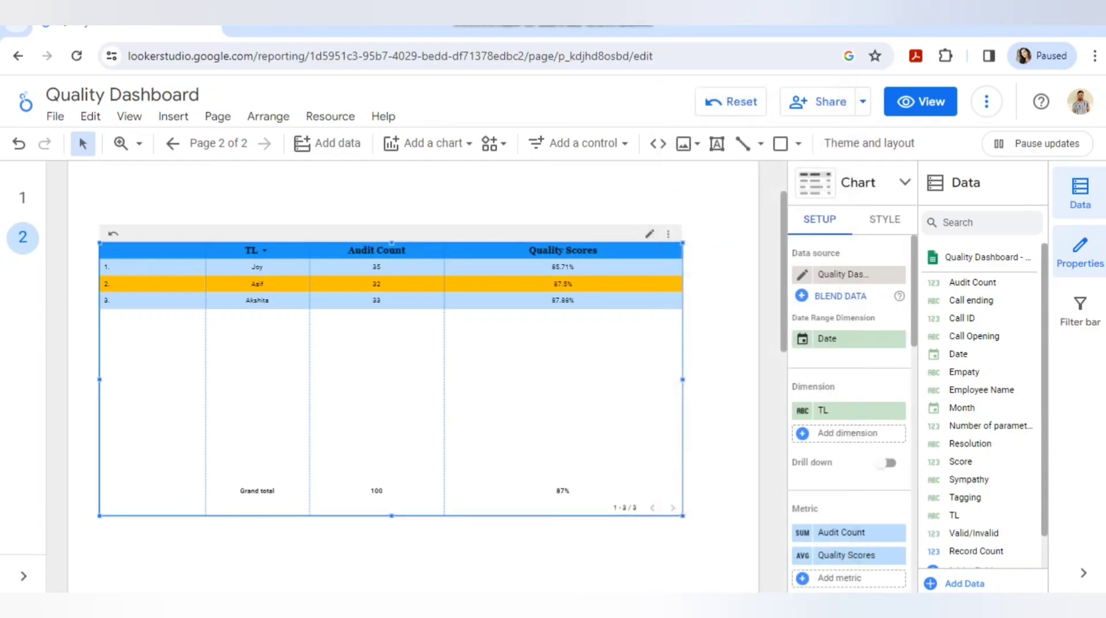
pyautogui.click(885, 219)
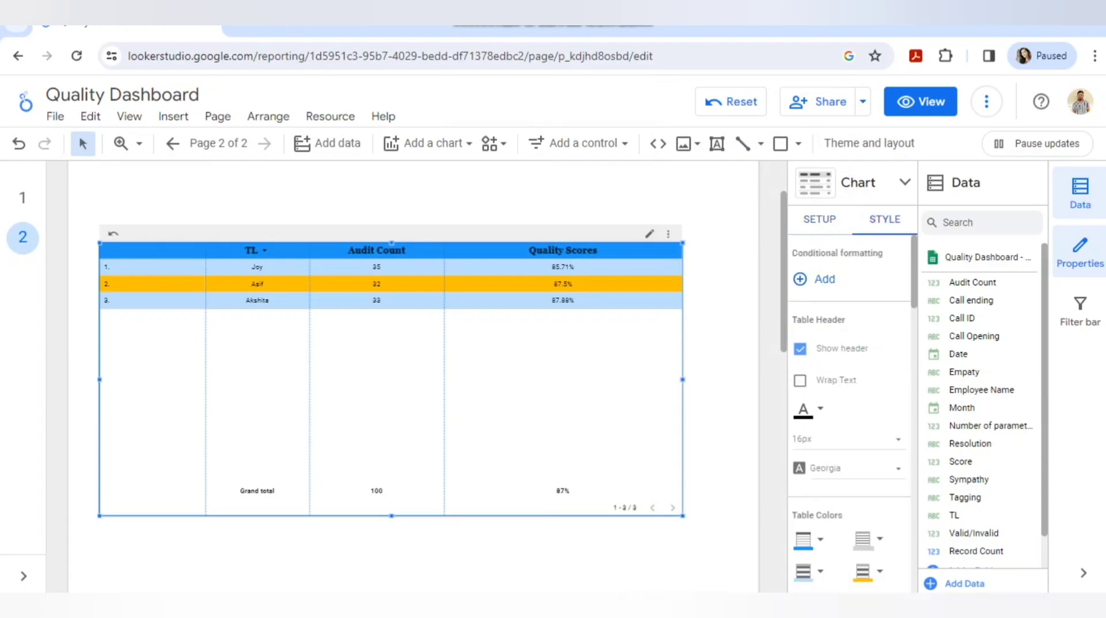
pyautogui.scroll(-3, 862, 432)
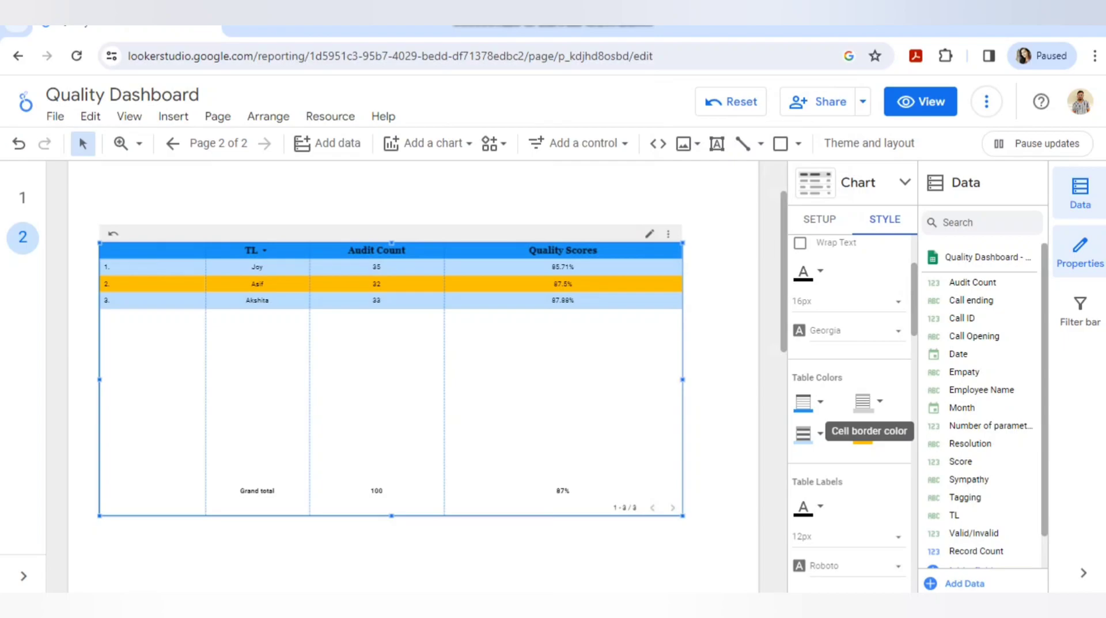
pyautogui.click(864, 433)
pyautogui.press('Escape')
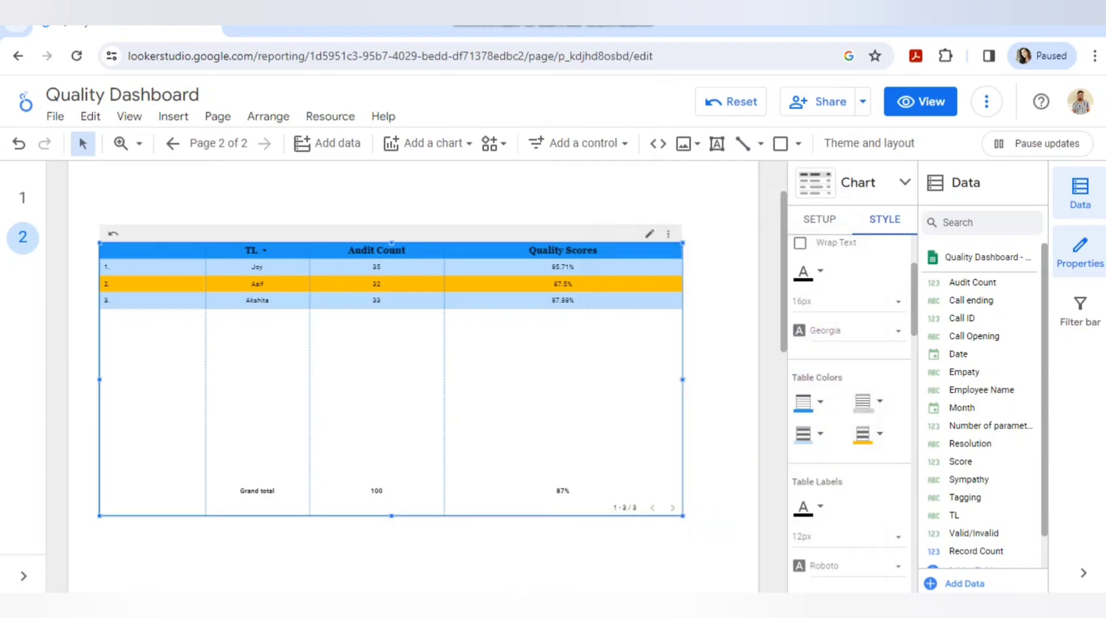
pyautogui.click(803, 433)
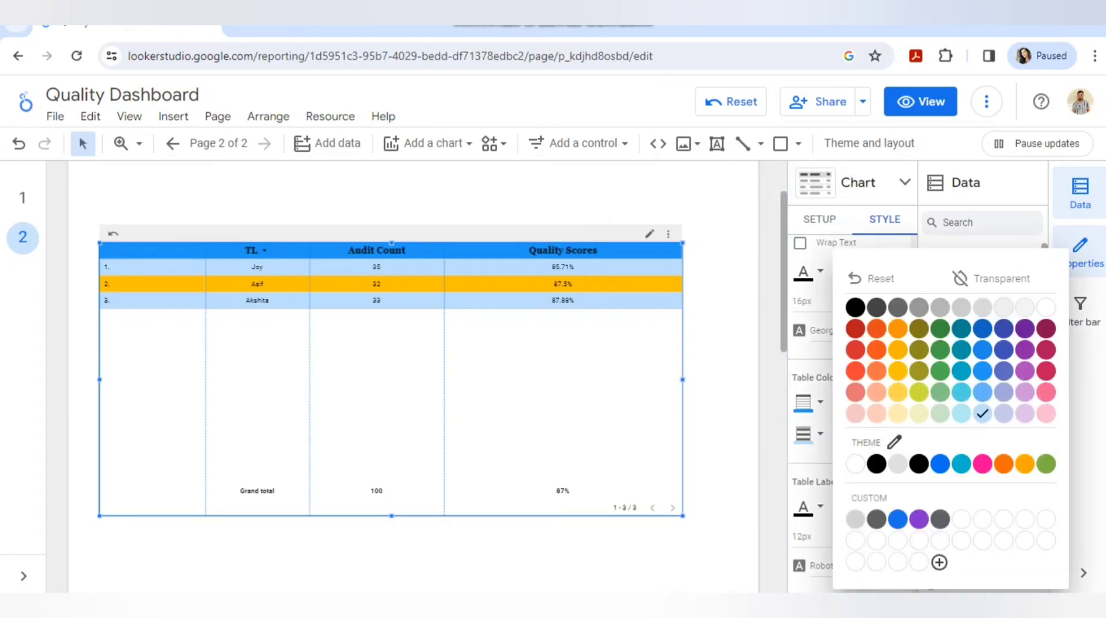
pyautogui.click(1004, 307)
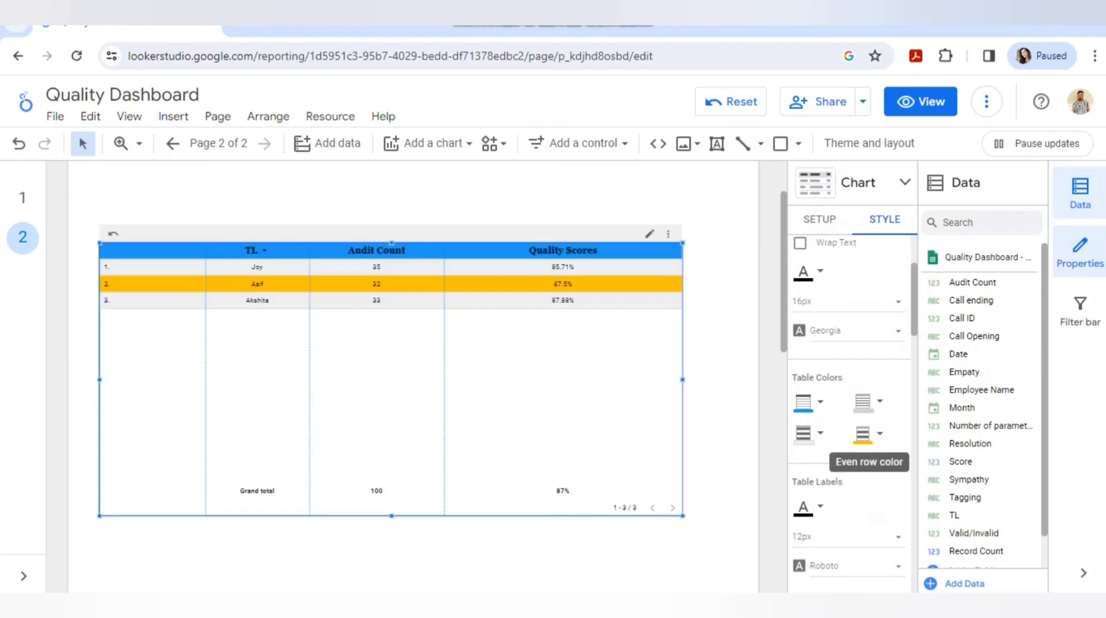
pyautogui.click(862, 433)
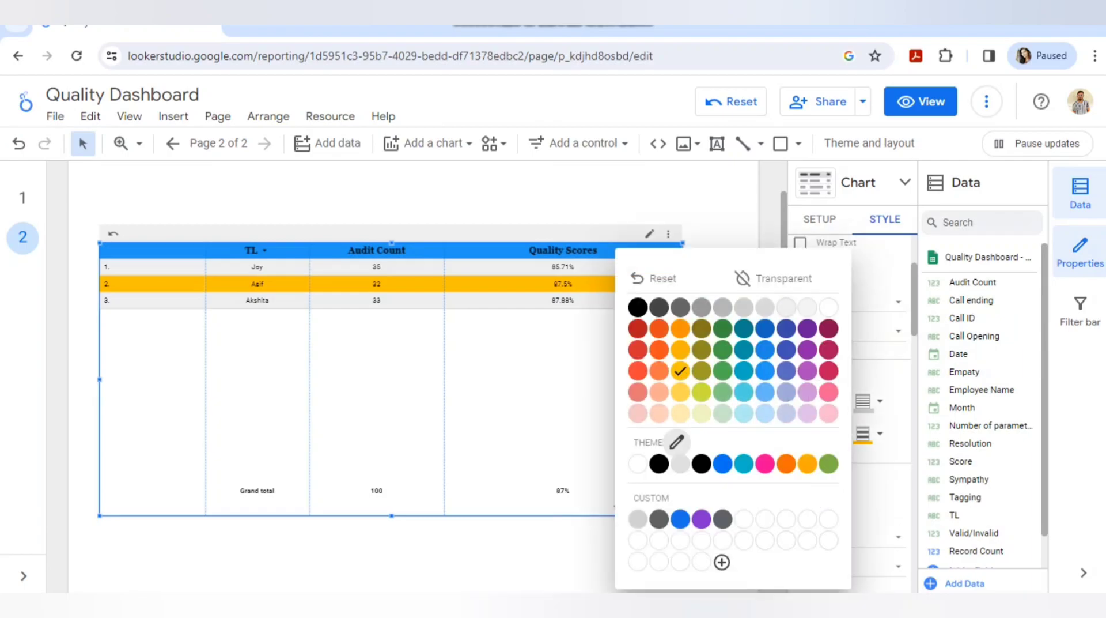
pyautogui.click(681, 463)
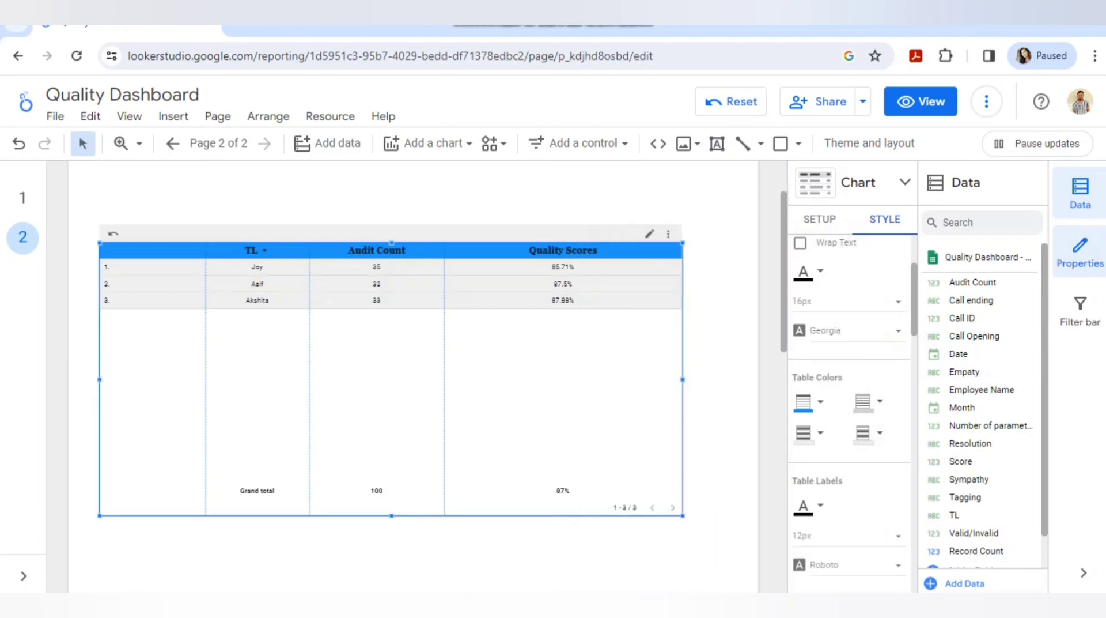
# Step: Compare the recolored team lead table with the Home page in view mode, and return to editing the report
pyautogui.click(920, 102)
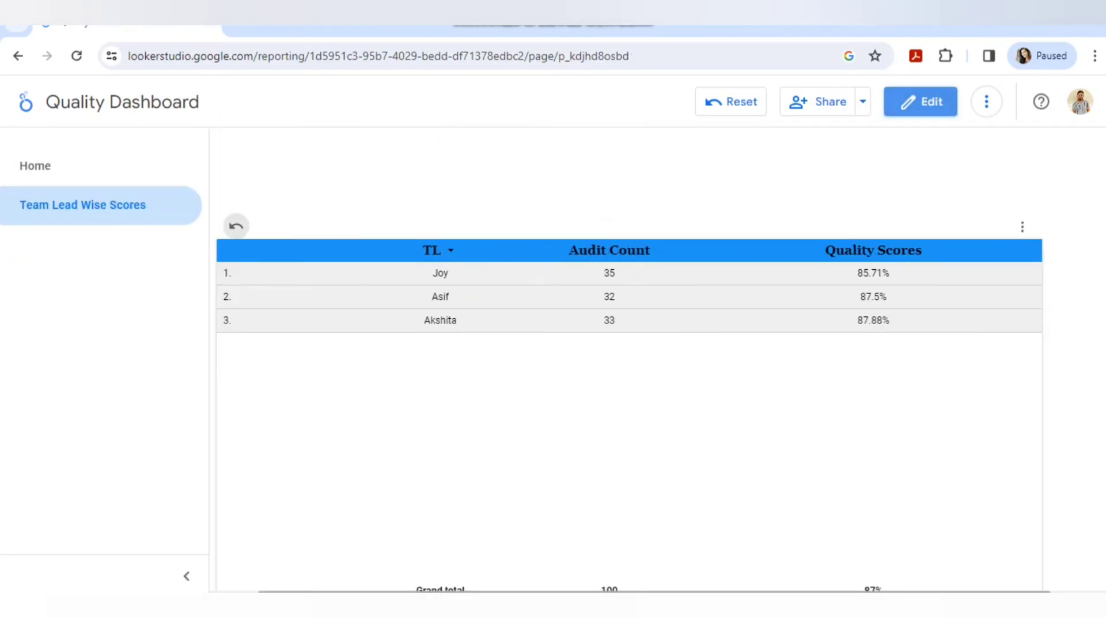
pyautogui.click(34, 166)
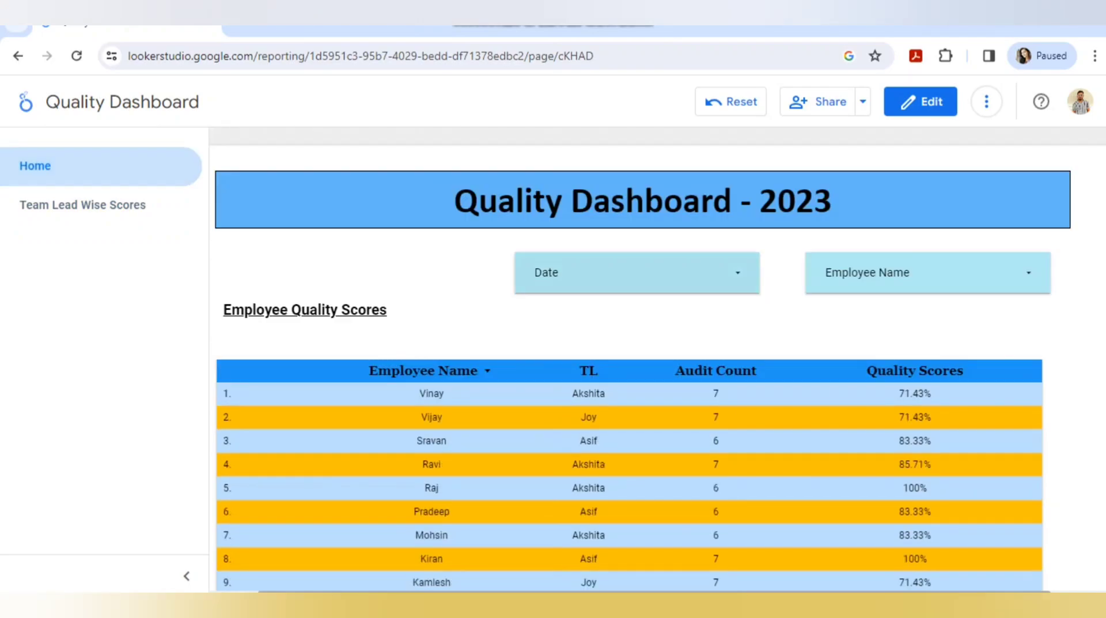
pyautogui.click(83, 206)
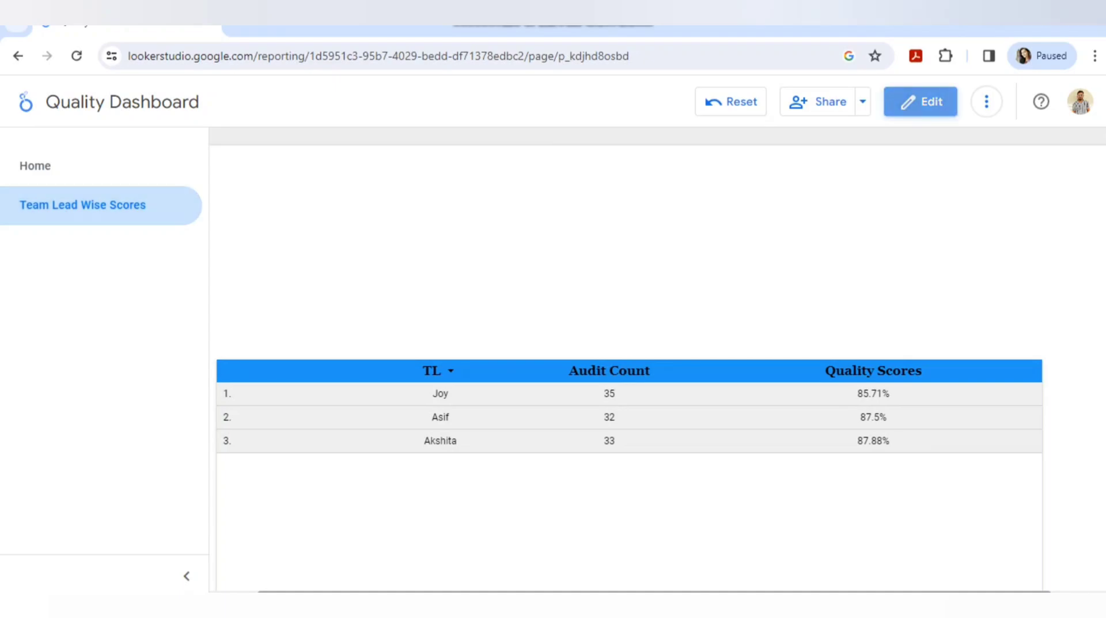
pyautogui.click(921, 102)
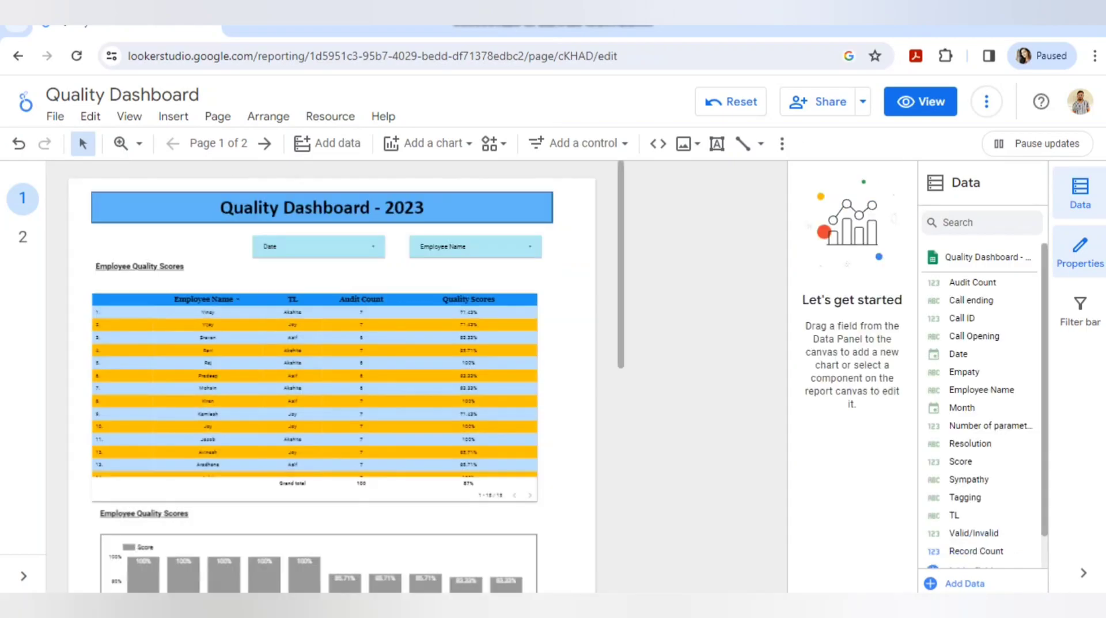
# Step: Copy the "Quality Dashboard - 2023" title banner and the Date filter from the first page to the second page
pyautogui.click(397, 214)
pyautogui.keyDown('ctrl'); pyautogui.click(396, 268); pyautogui.keyUp('ctrl')
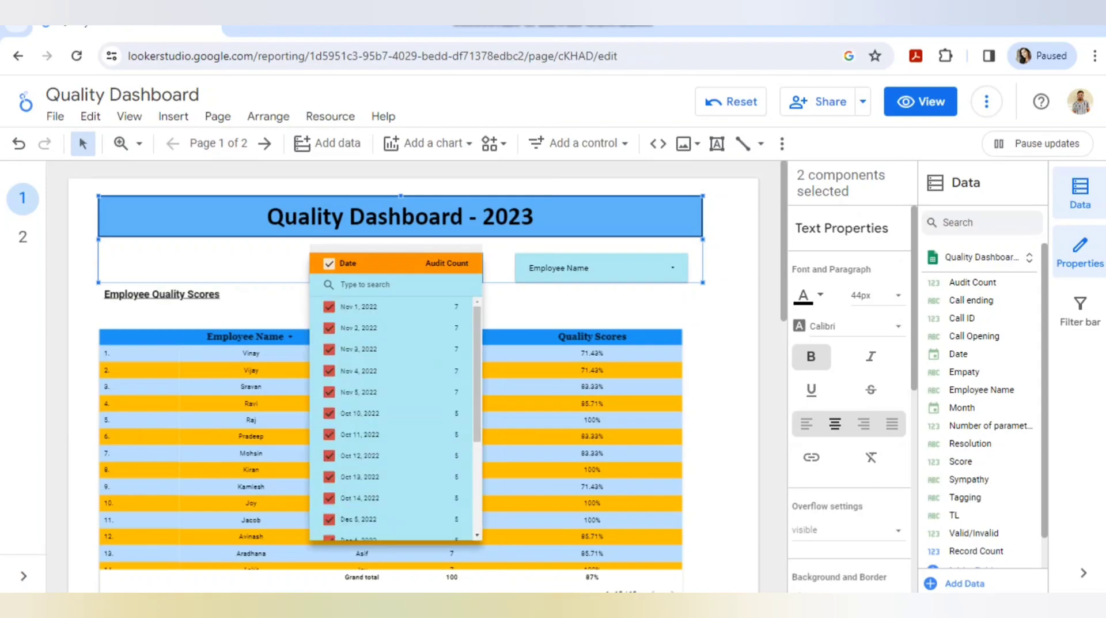
pyautogui.click(22, 237)
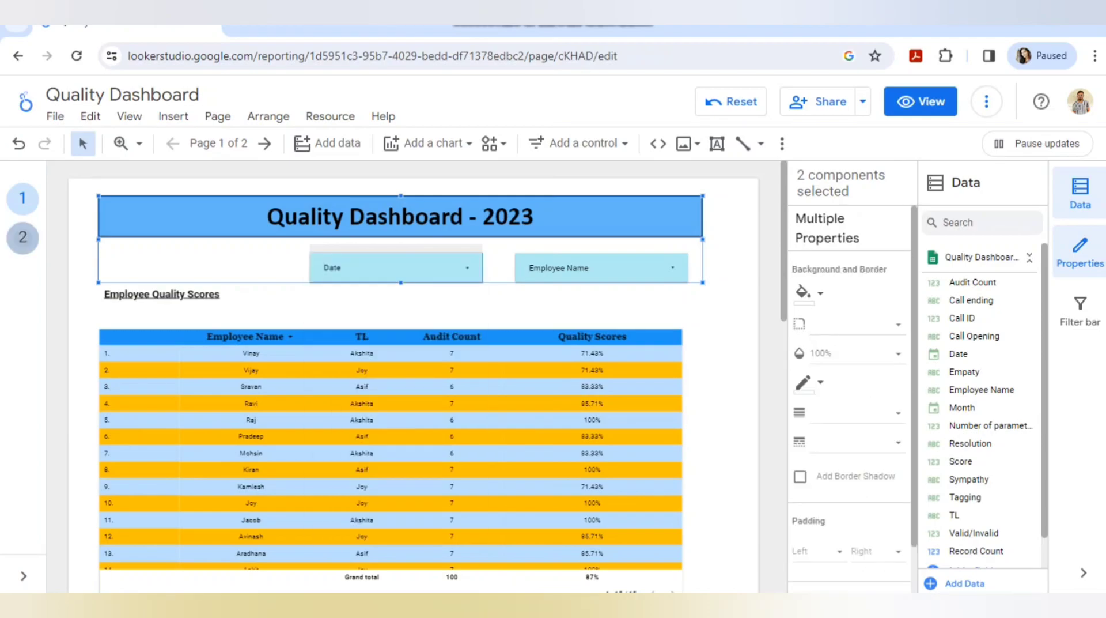
pyautogui.hotkey('ctrl', 'v')
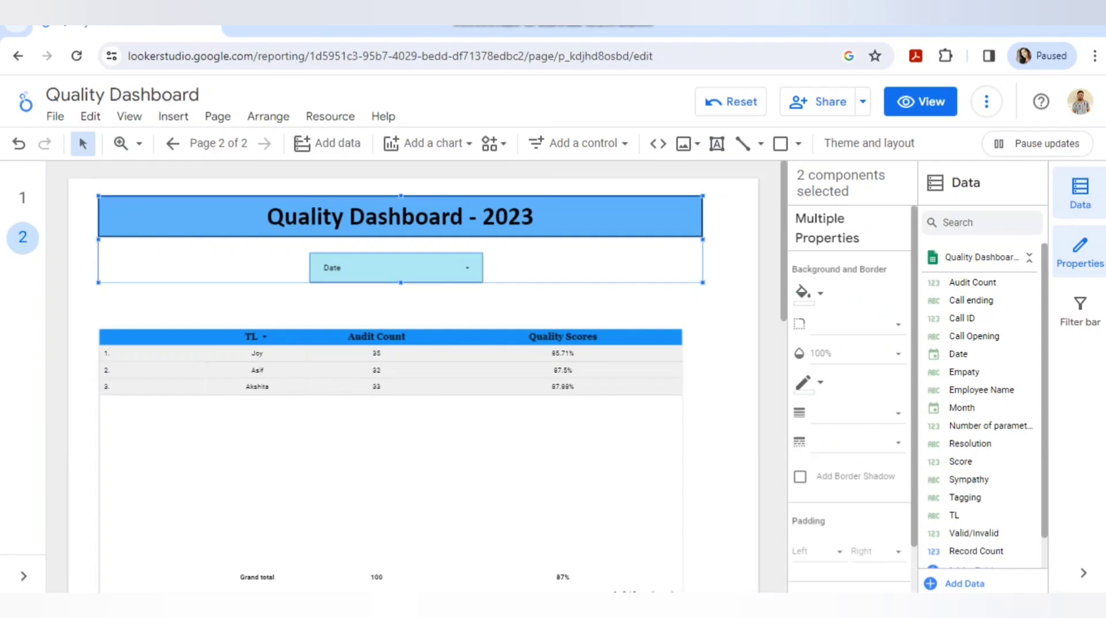
pyautogui.click(534, 216)
pyautogui.press('Escape')
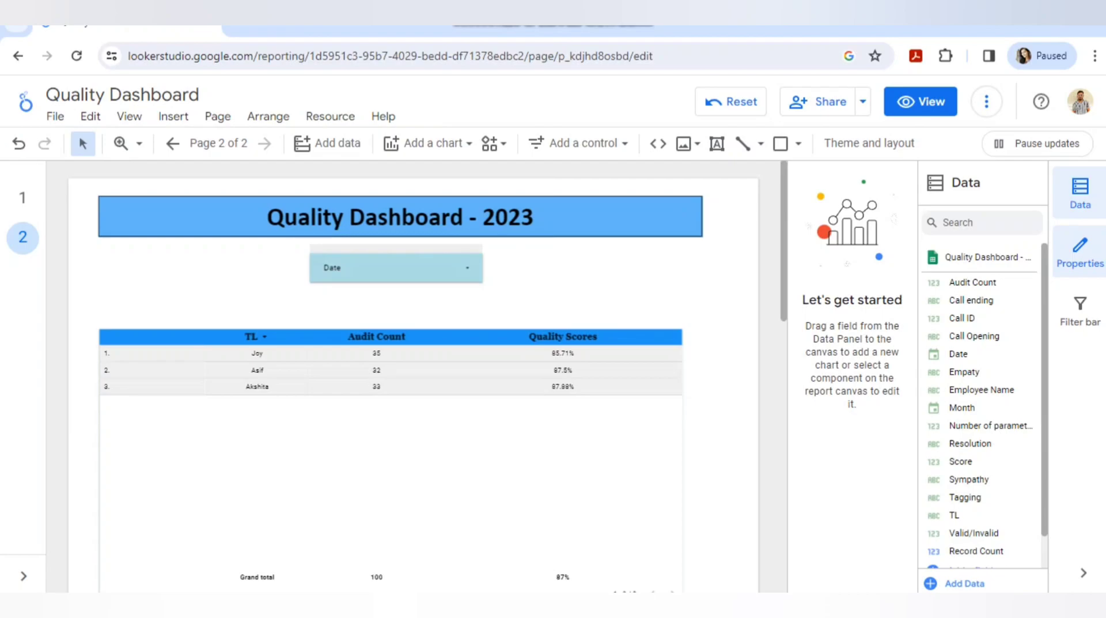
# Step: Inspect the date list and setup of the copied Date filter on the second page
pyautogui.click(359, 268)
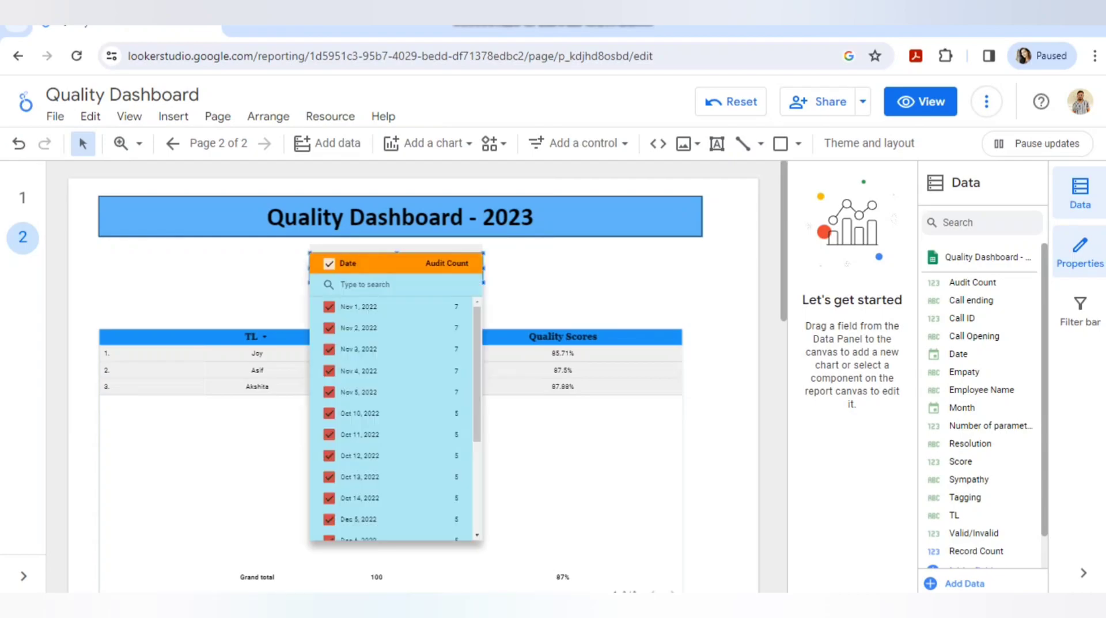
pyautogui.press('Escape')
pyautogui.click(427, 267)
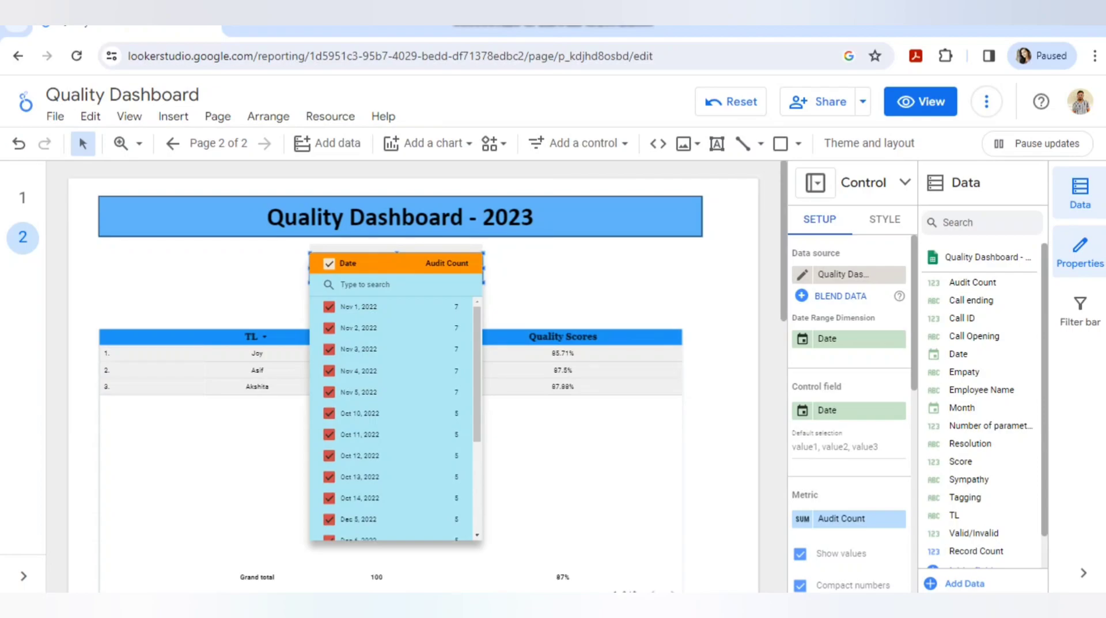
pyautogui.press('Escape')
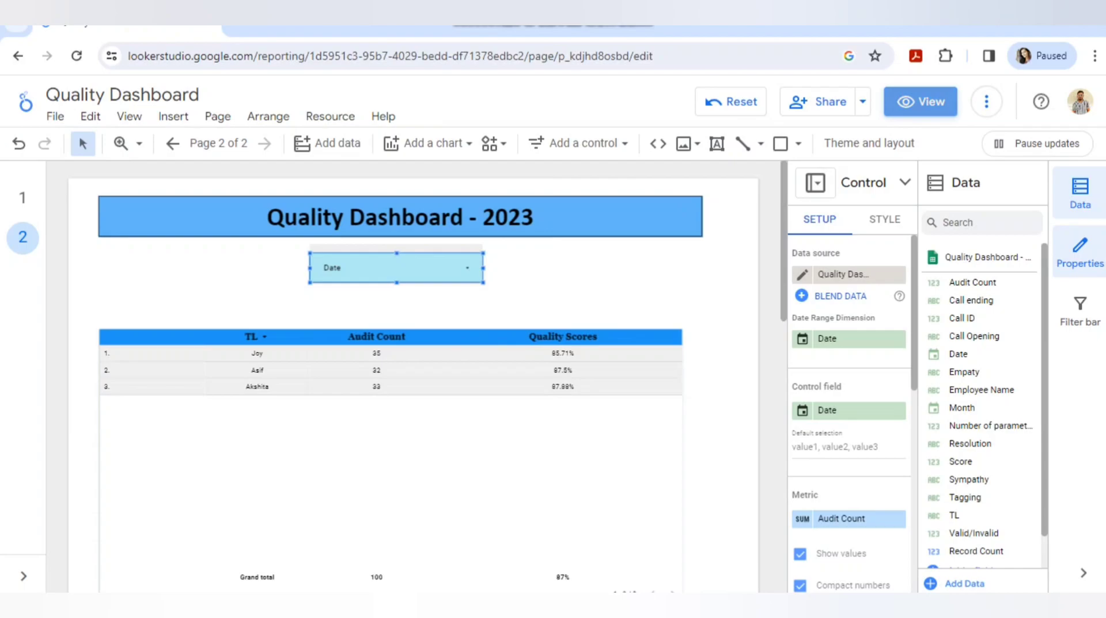
# Step: View the finished report and switch between the Home and Team Lead Wise Scores pages to check both
pyautogui.click(921, 101)
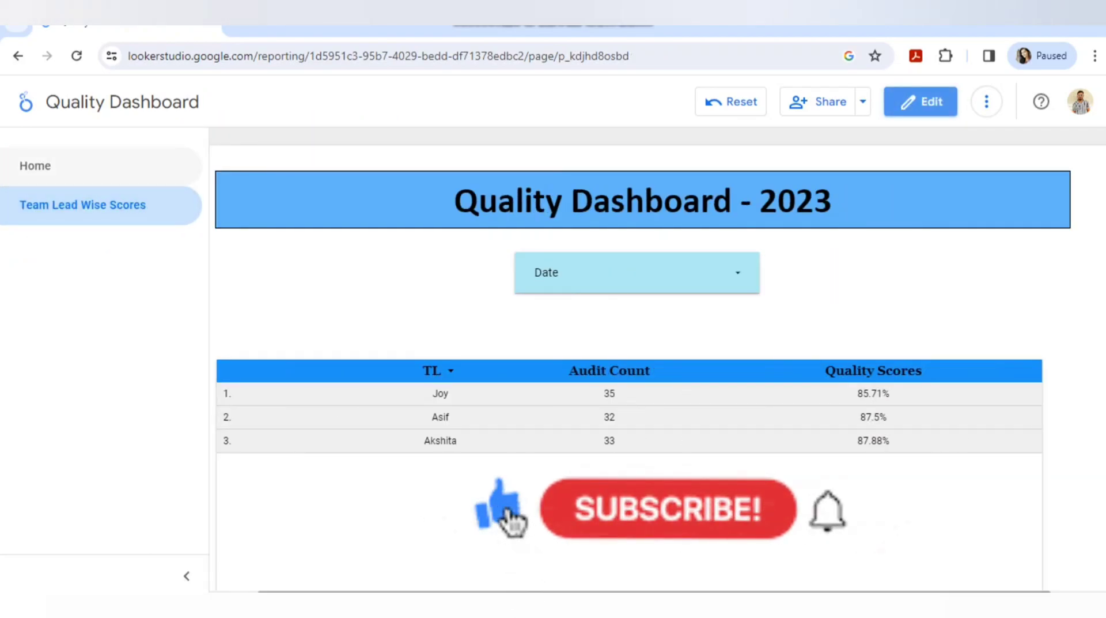
pyautogui.click(35, 166)
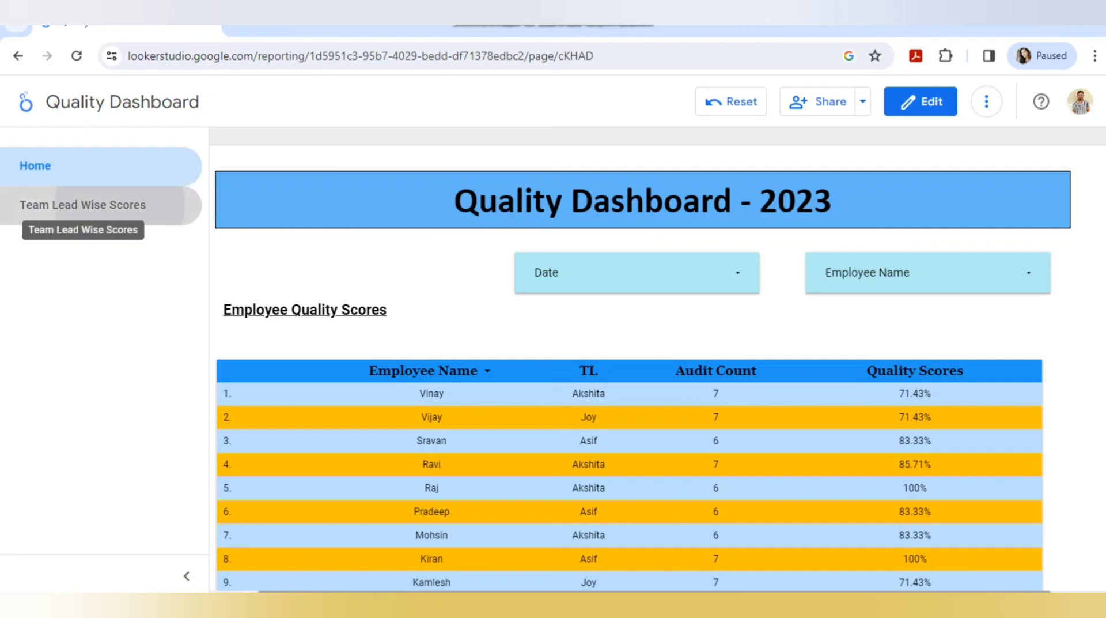
pyautogui.click(81, 205)
pyautogui.click(114, 167)
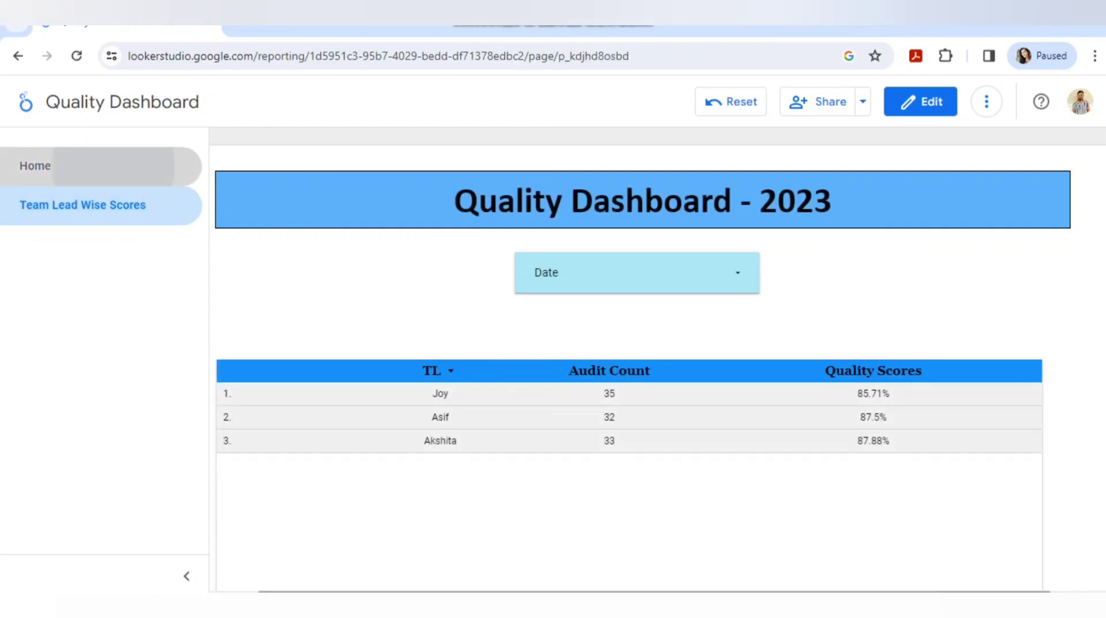